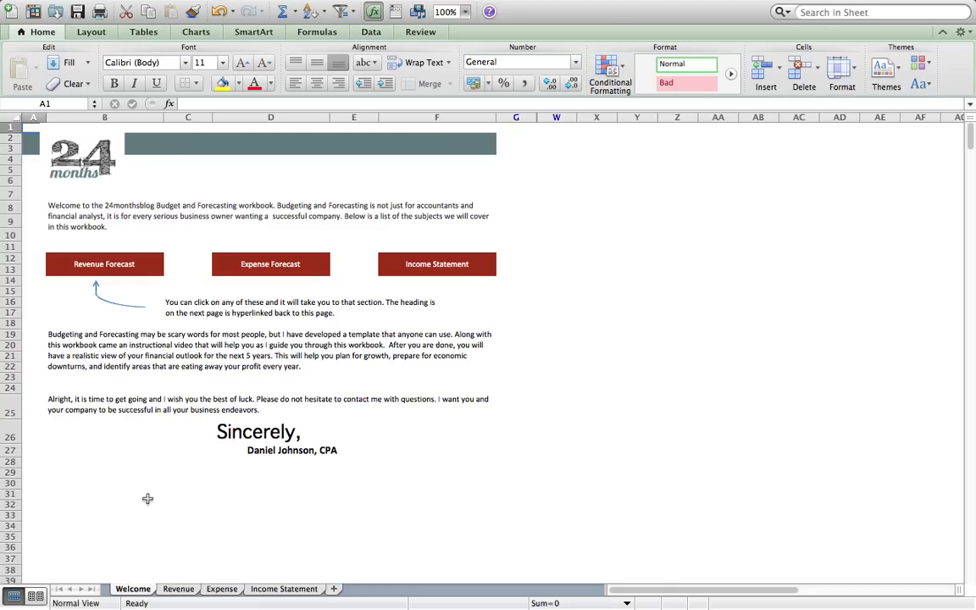
# - On the Revenue sheet, enter 1 in Q1 to turn on input and forecast cell shading
pyautogui.click(173, 591)
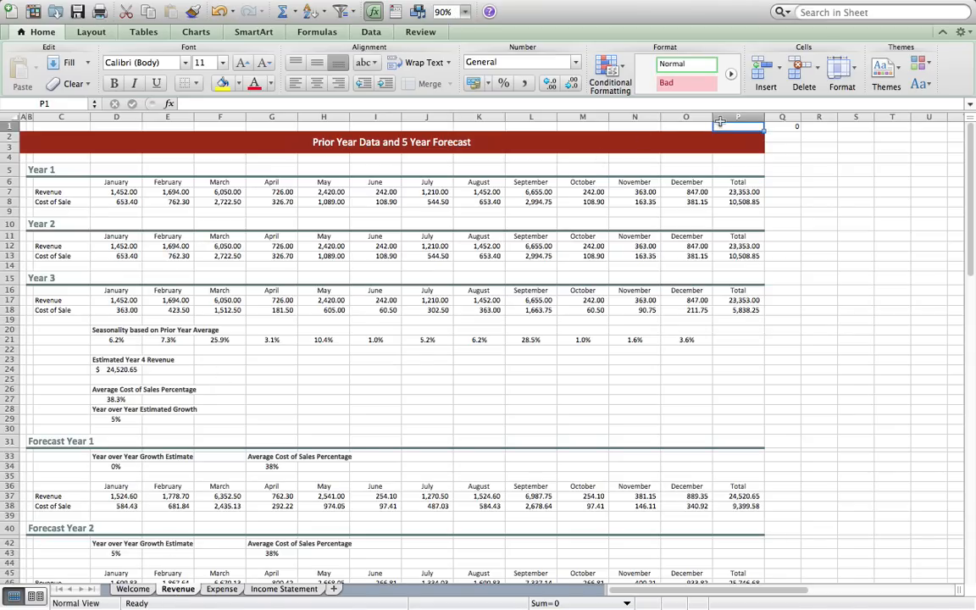
pyautogui.press('Right')
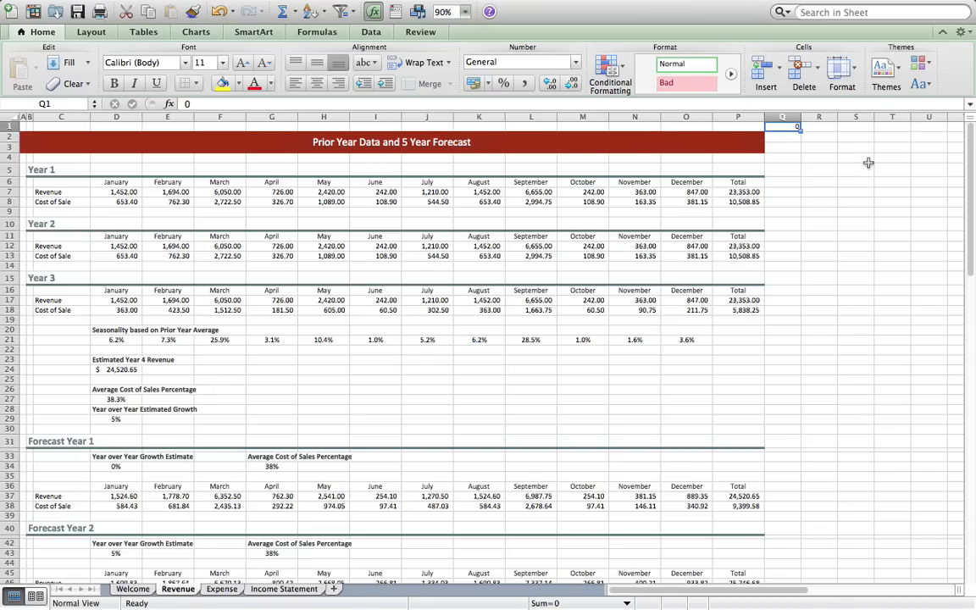
pyautogui.write('1')
pyautogui.press('Return')
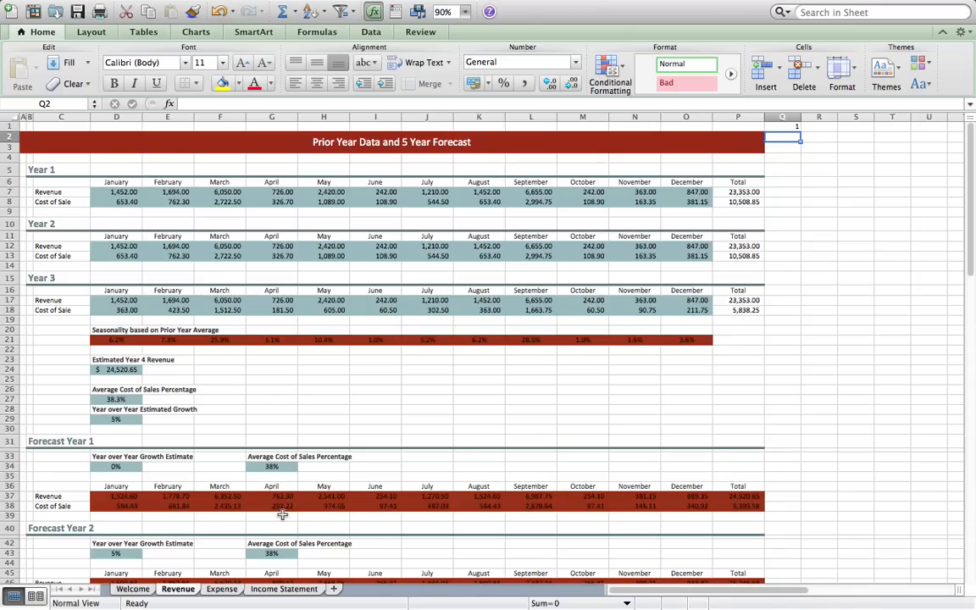
pyautogui.scroll(-3, 282, 514)
pyautogui.scroll(3, 282, 514)
# - Change the B15 block heading from 'Year 3' to 'Year 1'
pyautogui.click(76, 277)
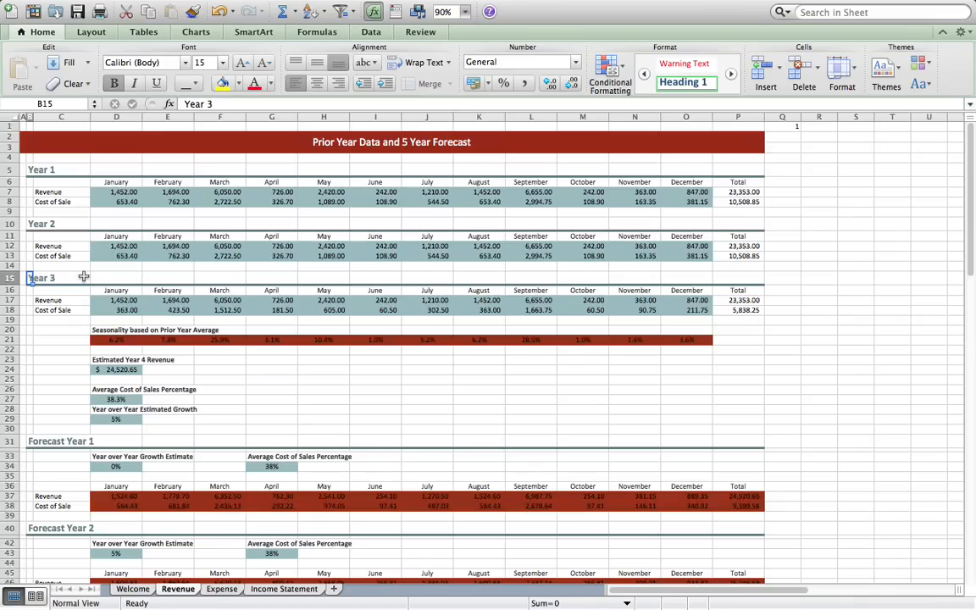
pyautogui.write('Year 1')
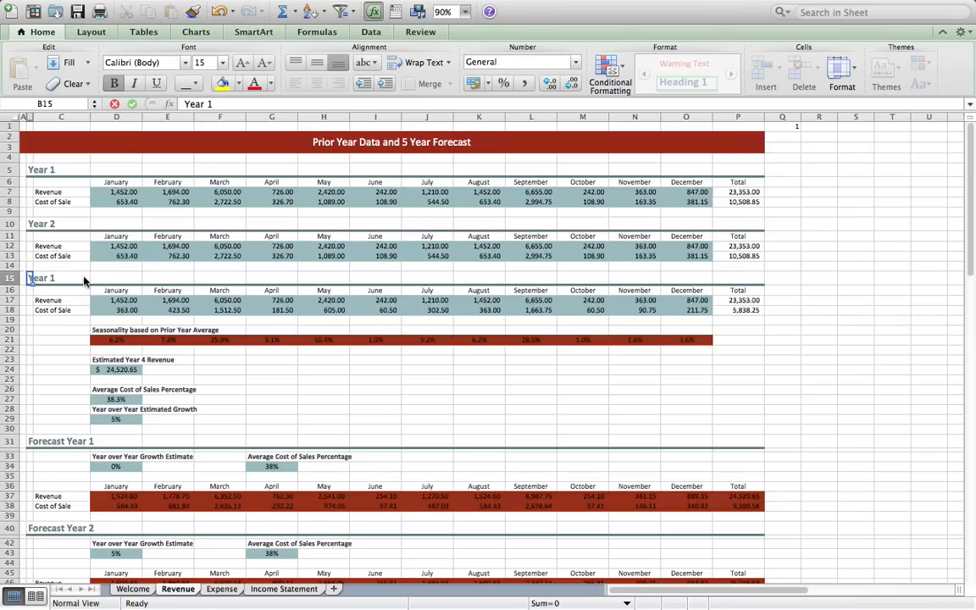
pyautogui.press('Return')
pyautogui.click(109, 301)
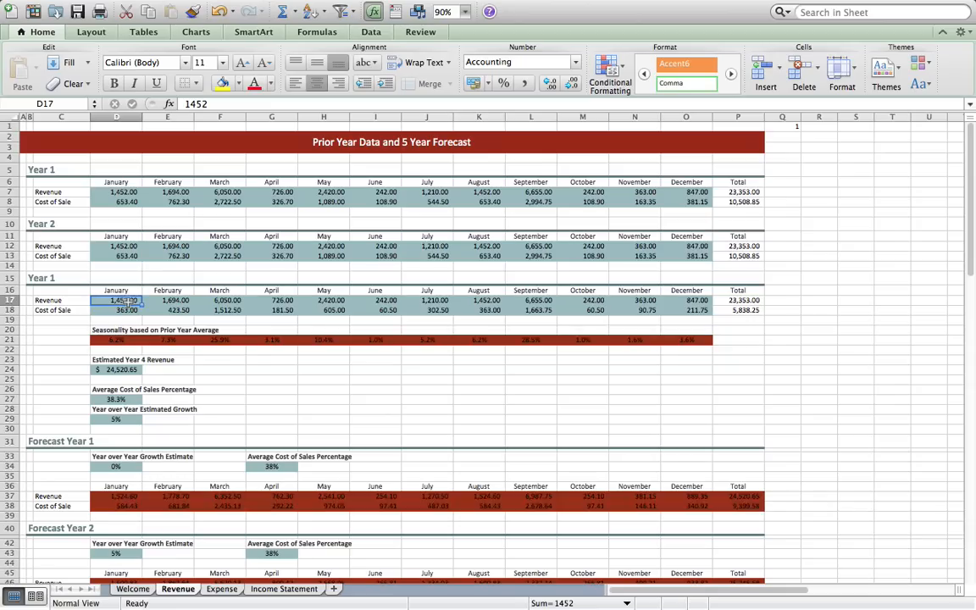
pyautogui.write('100')
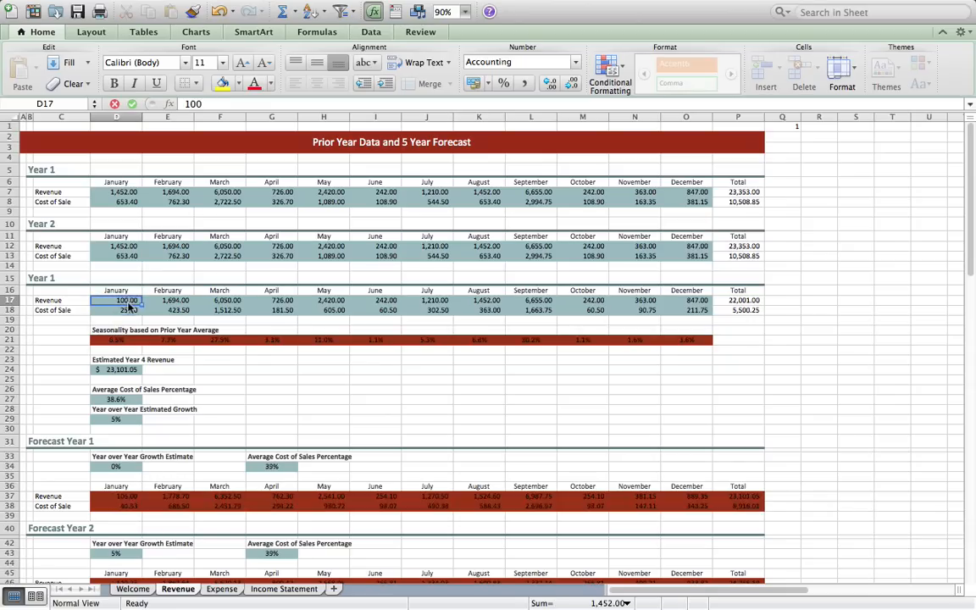
pyautogui.press('Return')
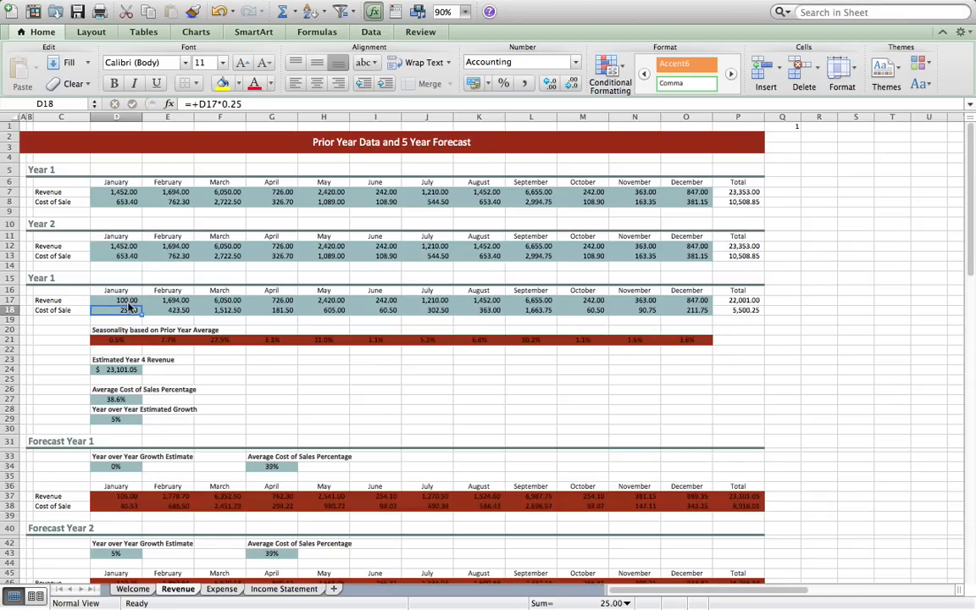
pyautogui.write('10')
pyautogui.press('Return')
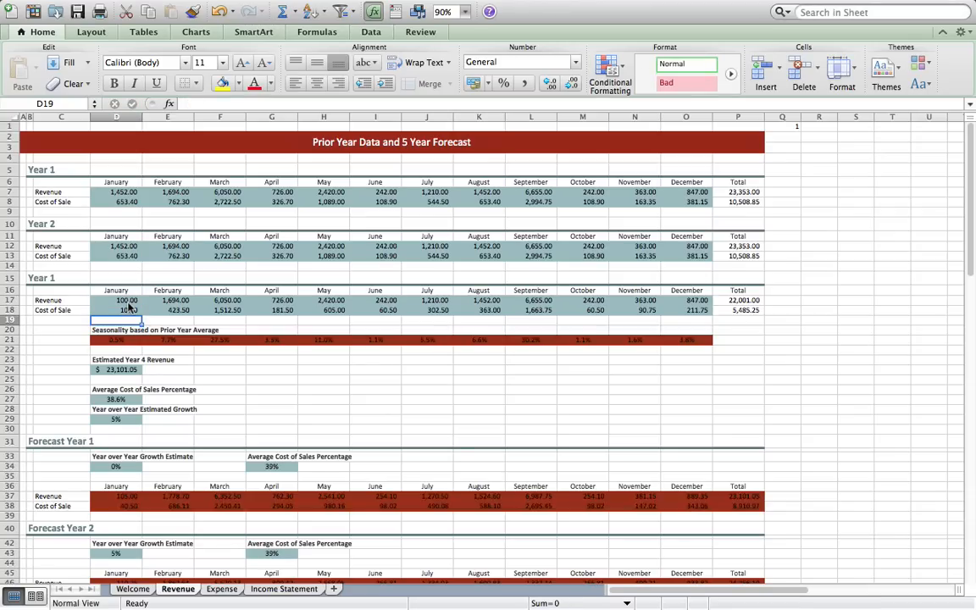
pyautogui.click(128, 308)
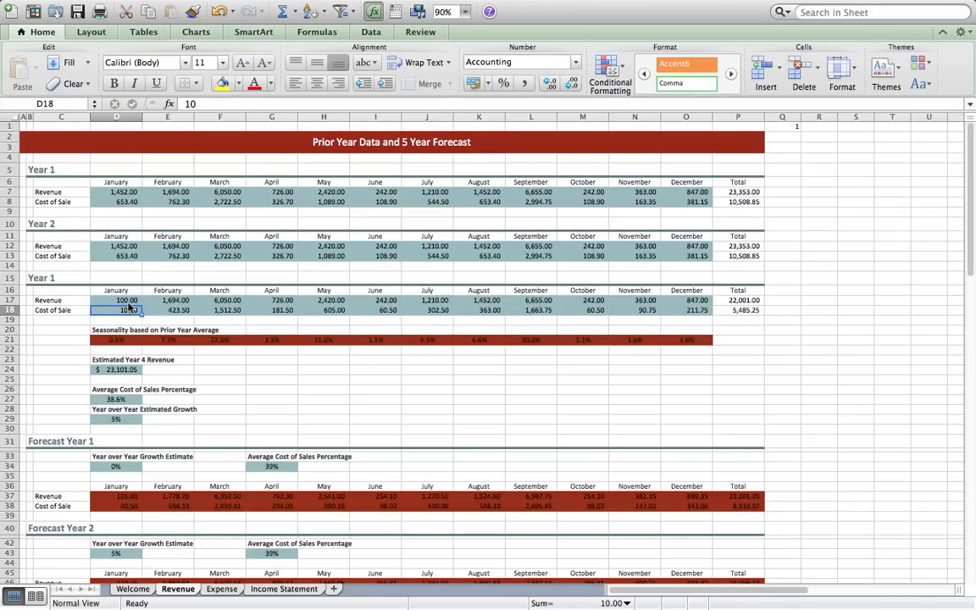
pyautogui.press('super+z')
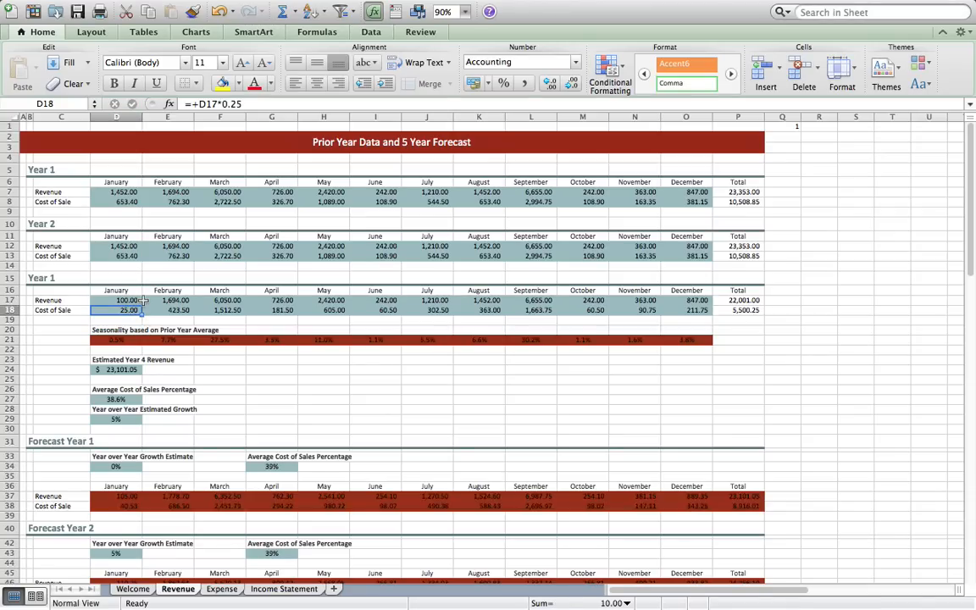
pyautogui.press('super+z')
pyautogui.click(229, 362)
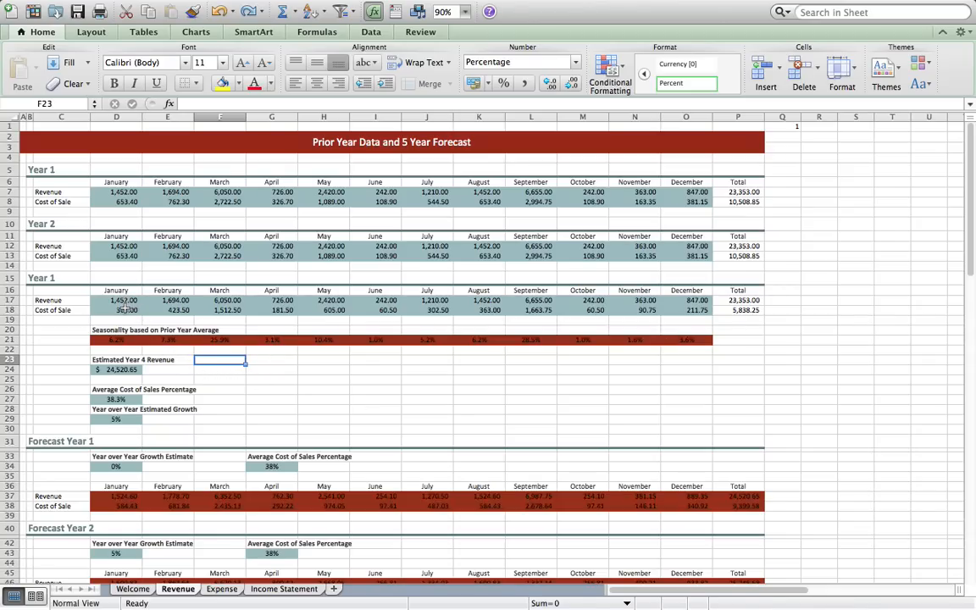
# - Hide Revenue rows 5–14 so only the latest Year 1 block sits above the forecasts
pyautogui.moveTo(8, 167); pyautogui.dragTo(17, 264)
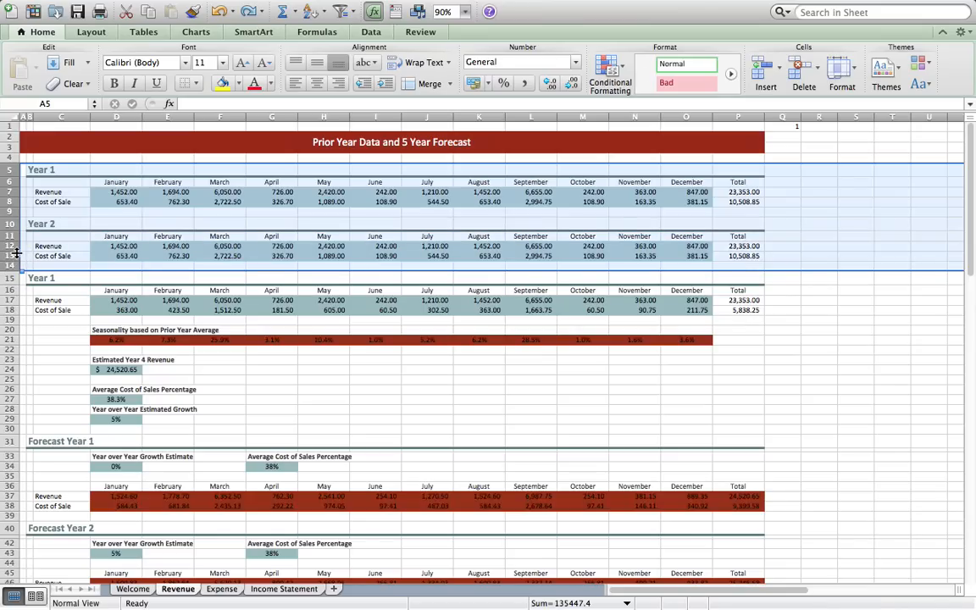
pyautogui.rightClick(24, 256)
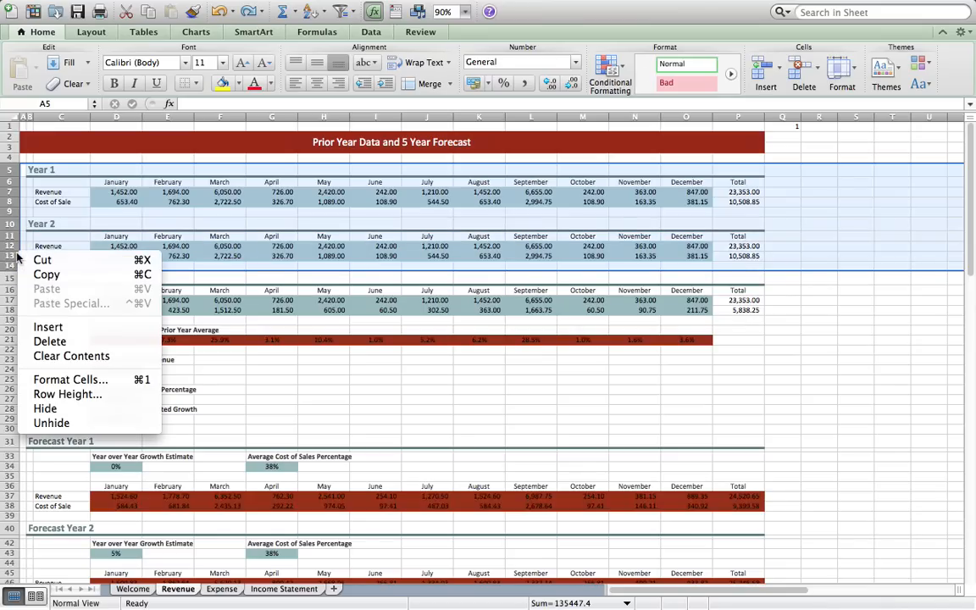
pyautogui.click(57, 414)
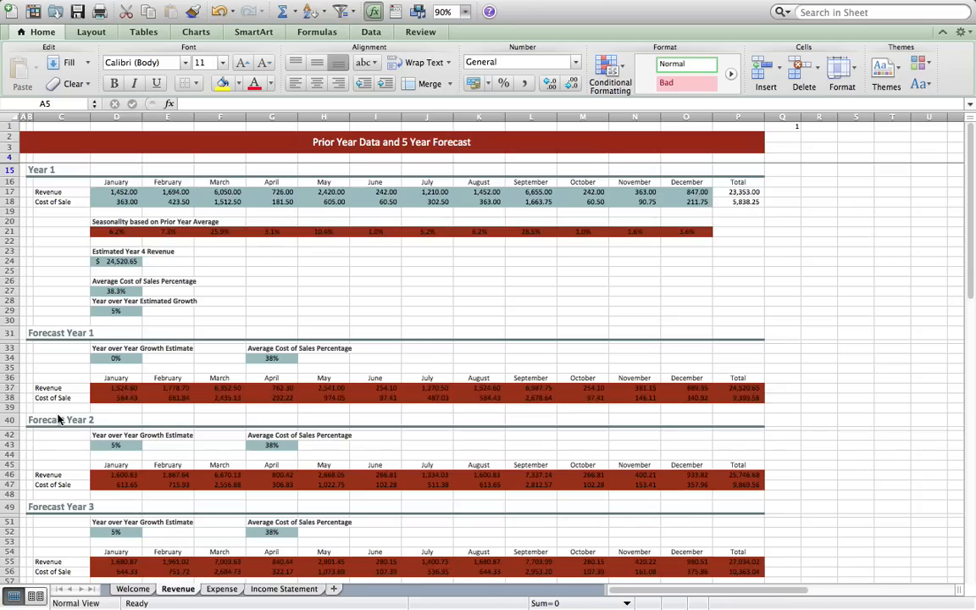
pyautogui.click(116, 263)
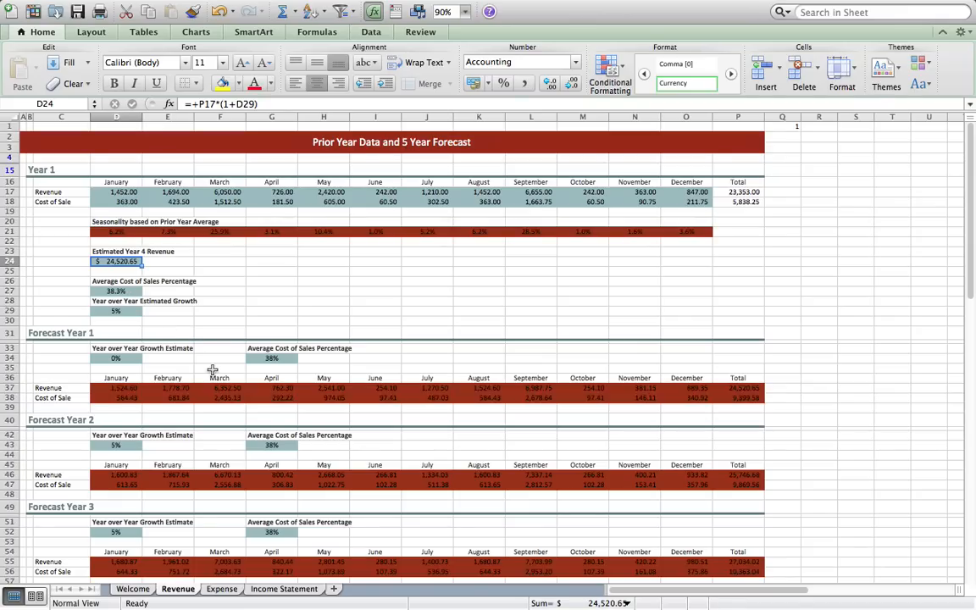
pyautogui.scroll(-2, 213, 373)
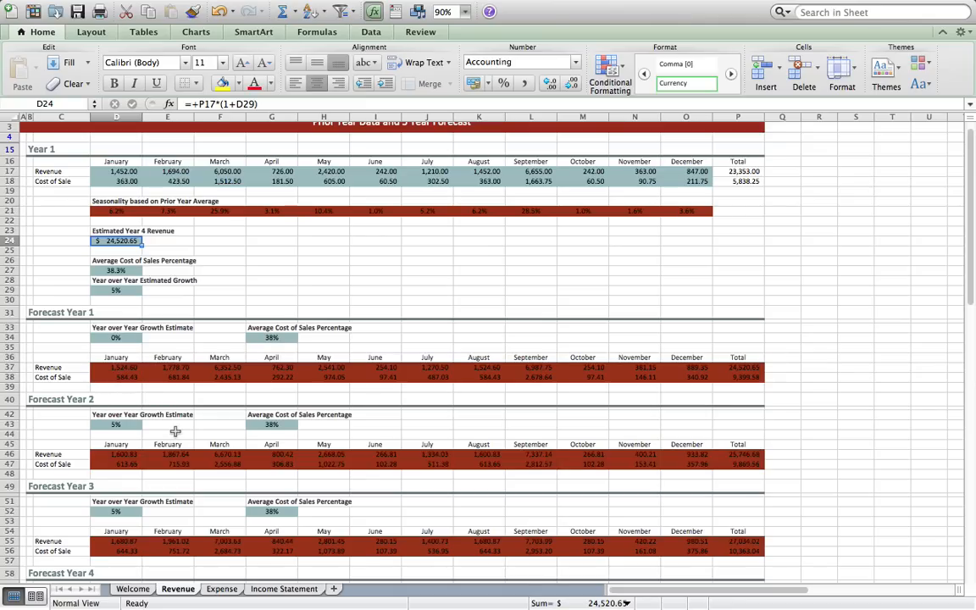
pyautogui.scroll(-5, 175, 431)
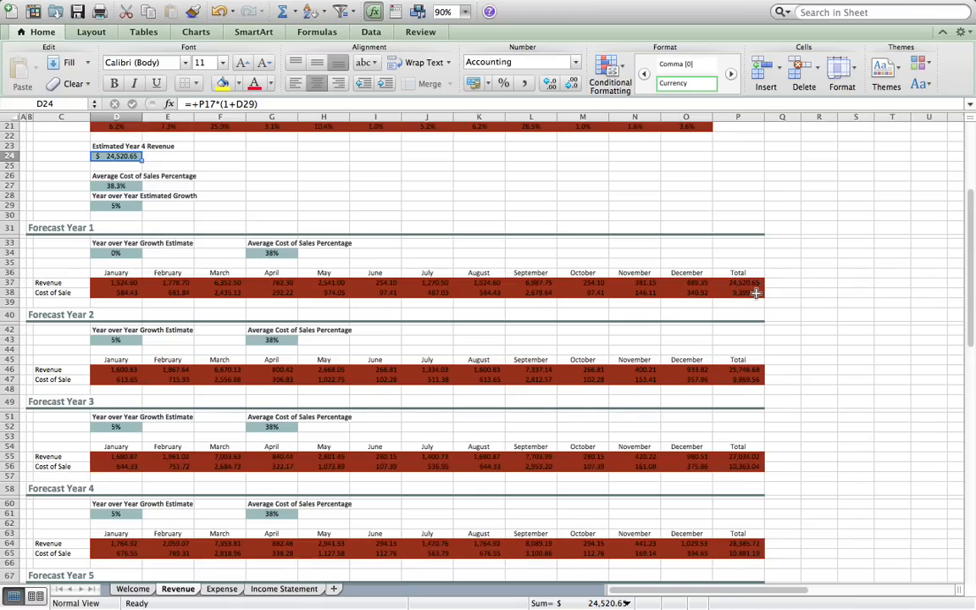
# - Set the cost of sales percentage to 20% for Forecast Years 2 and 3 in column G
pyautogui.click(117, 340)
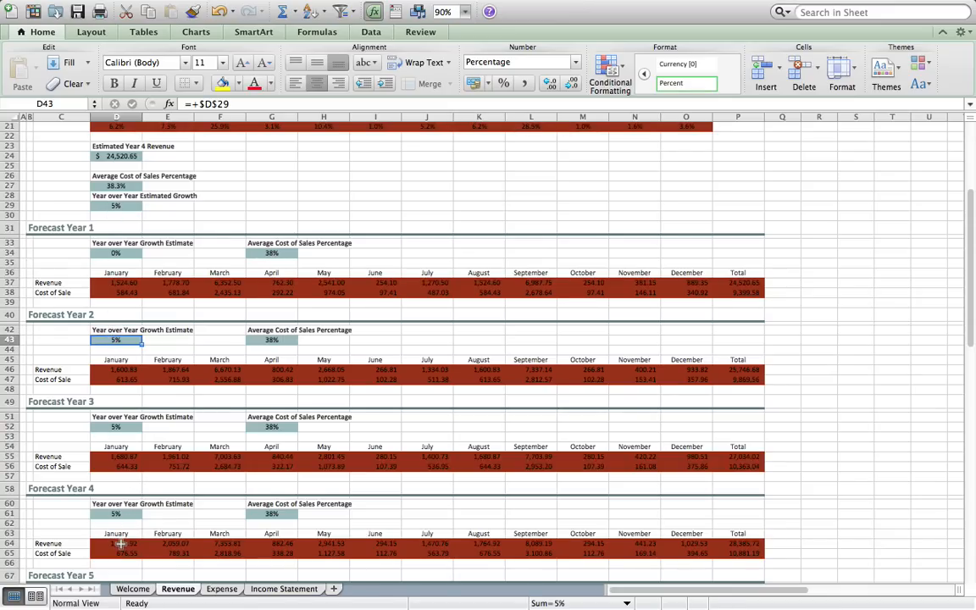
pyautogui.press('Right')
pyautogui.press('Right')
pyautogui.press('Right')
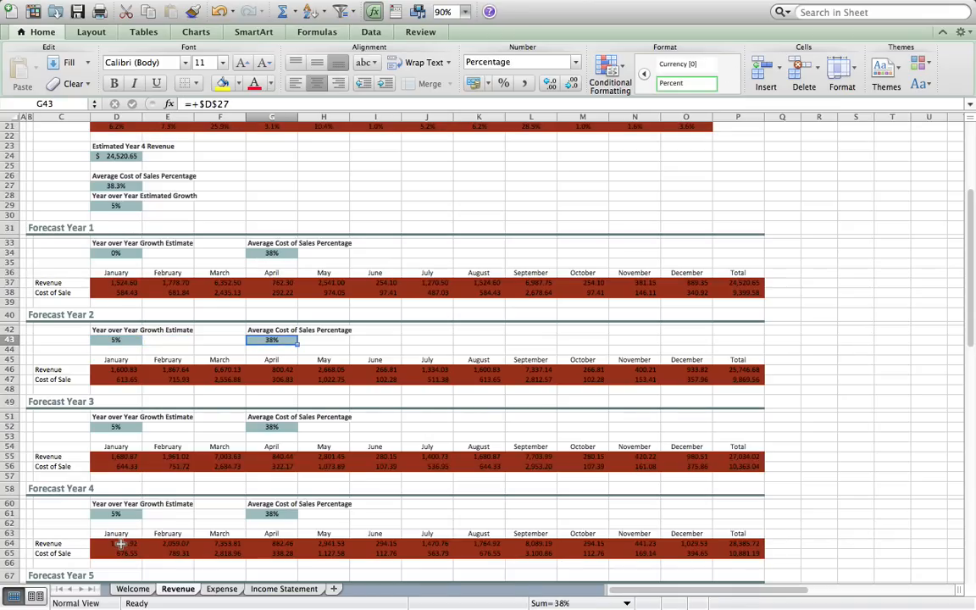
pyautogui.write('20%')
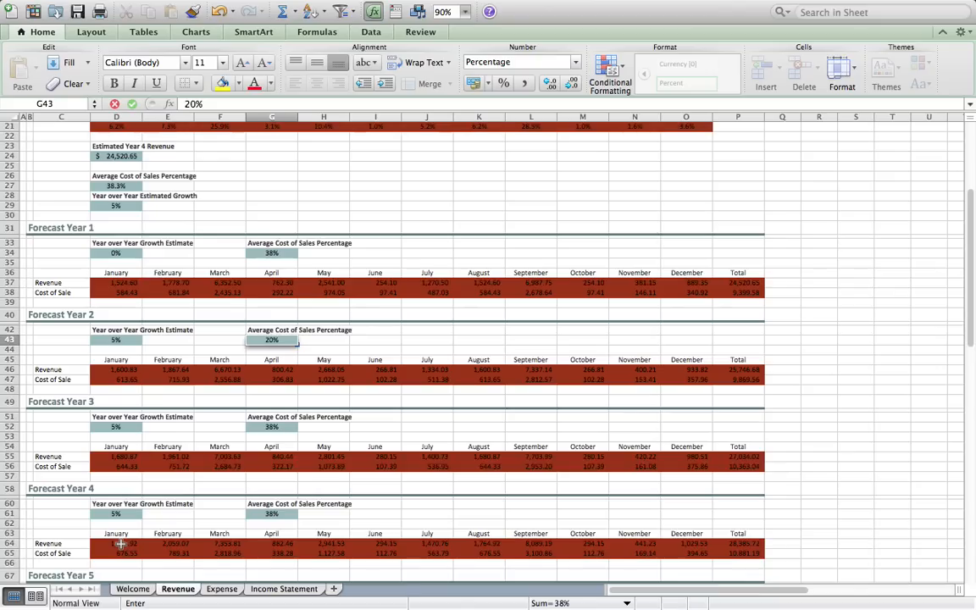
pyautogui.press('Return')
pyautogui.press('Down')
pyautogui.press('Down')
pyautogui.press('Down')
pyautogui.press('Down')
pyautogui.press('Down')
pyautogui.press('Down')
pyautogui.press('Down')
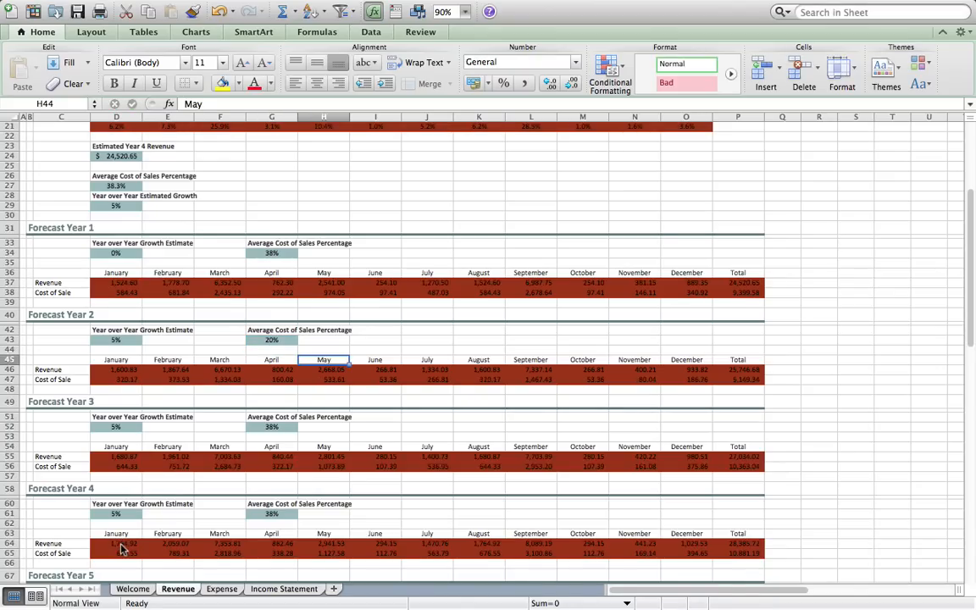
pyautogui.press('Down')
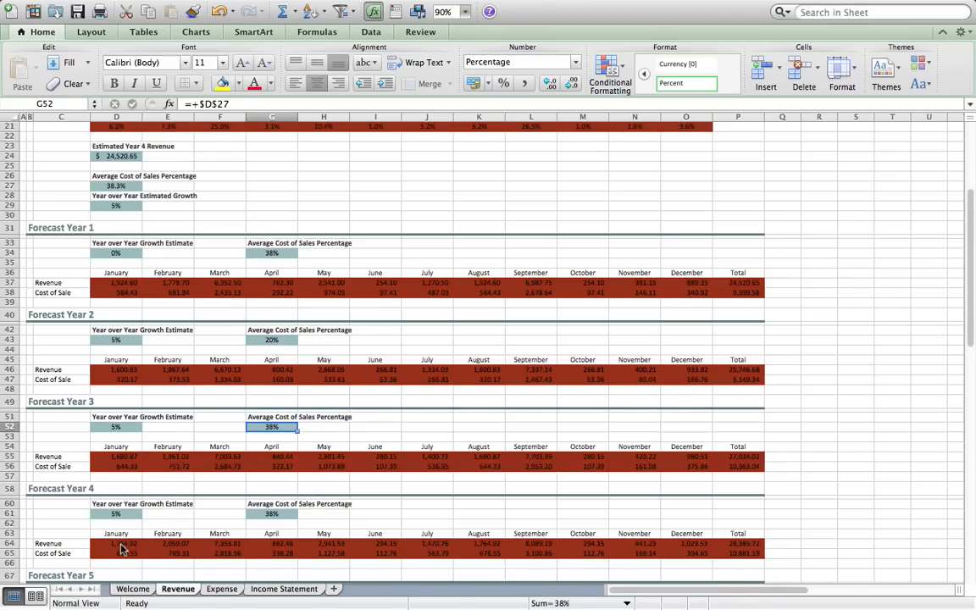
pyautogui.write('20%')
pyautogui.press('Return')
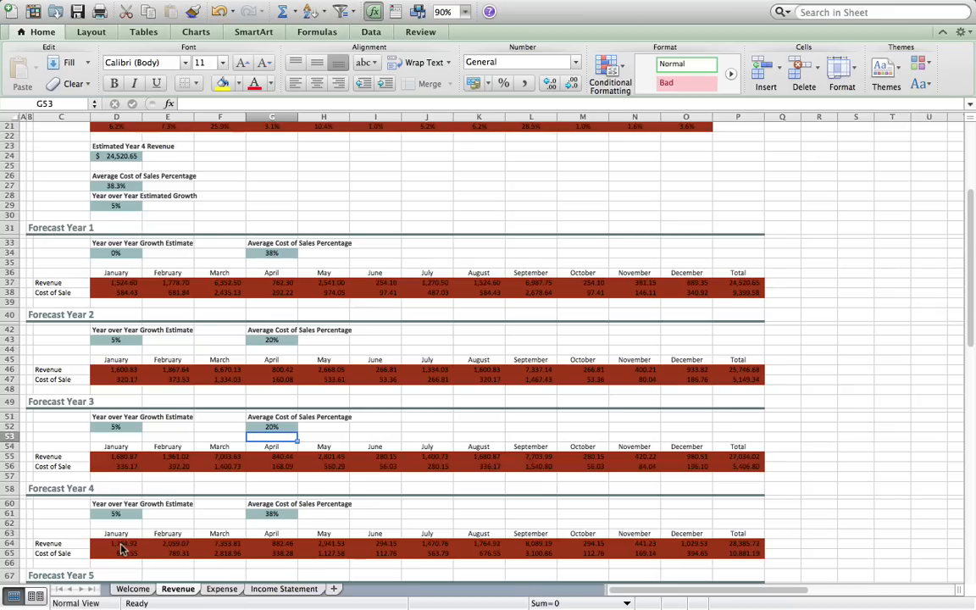
# - Set the cost of sales percentage to 20% for Forecast Years 4 and 5, ending at G70
pyautogui.press('Down')
pyautogui.press('Down')
pyautogui.press('Down')
pyautogui.press('Down')
pyautogui.press('Down')
pyautogui.press('Down')
pyautogui.press('Down')
pyautogui.press('Down')
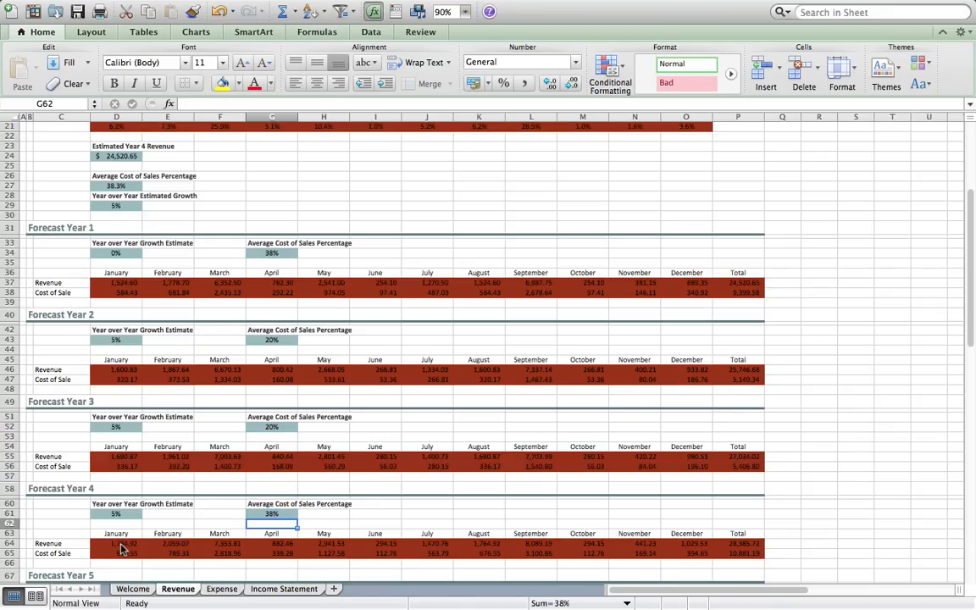
pyautogui.write('20%')
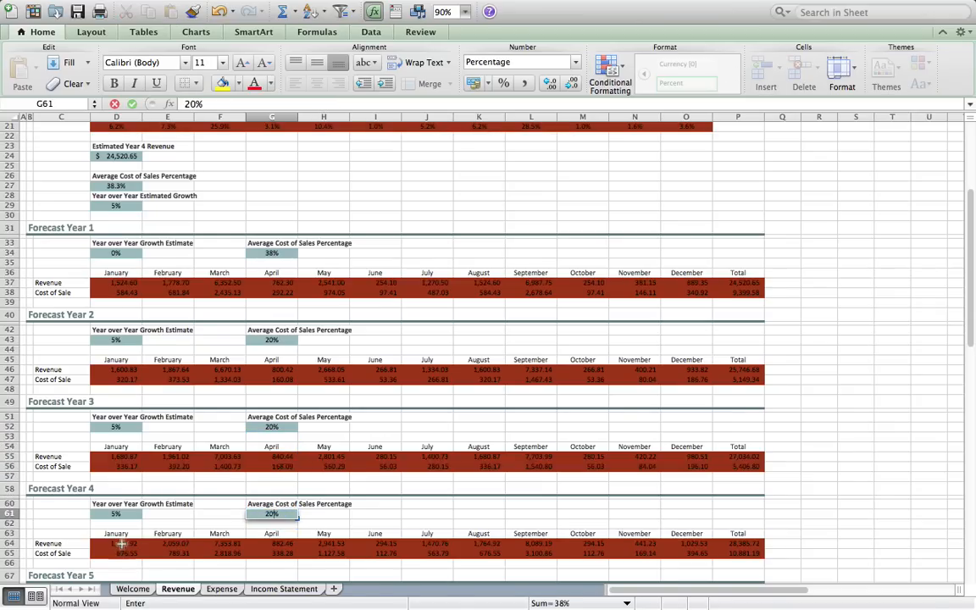
pyautogui.scroll(-5, 167, 578)
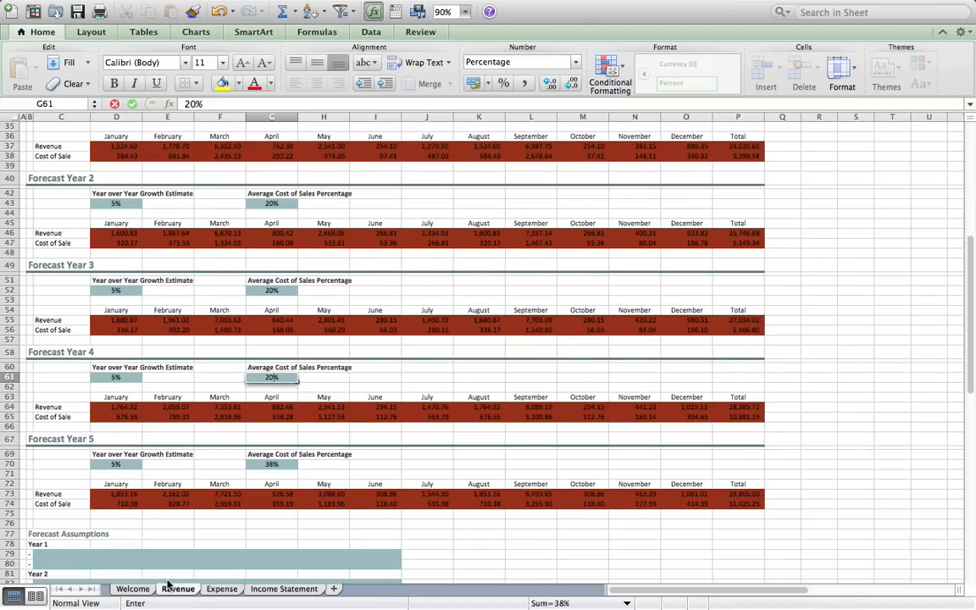
pyautogui.press('Return')
pyautogui.press('Down')
pyautogui.press('Down')
pyautogui.press('Down')
pyautogui.press('Down')
pyautogui.press('Down')
pyautogui.press('Down')
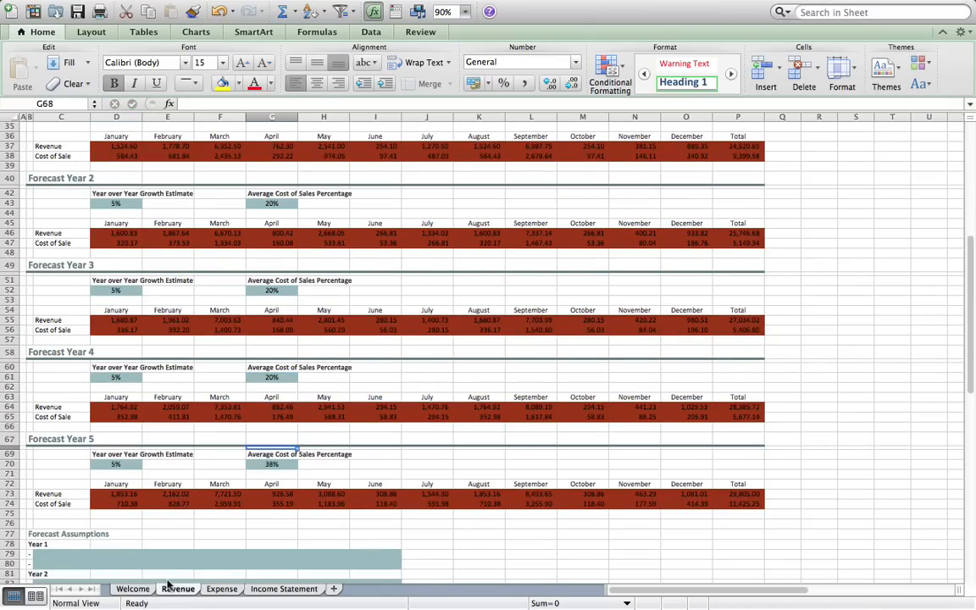
pyautogui.press('Down')
pyautogui.press('Down')
pyautogui.write('20')
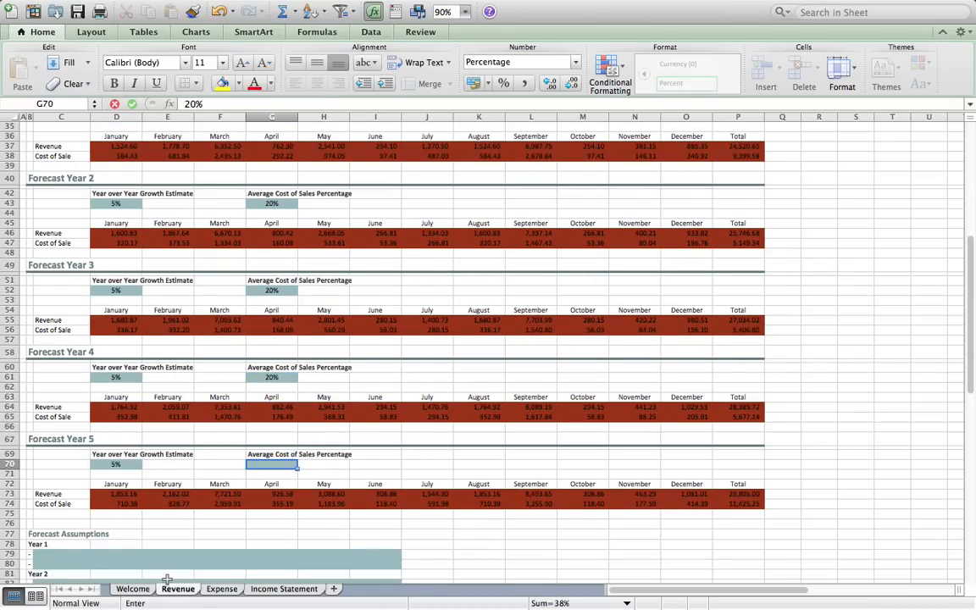
pyautogui.press('Return')
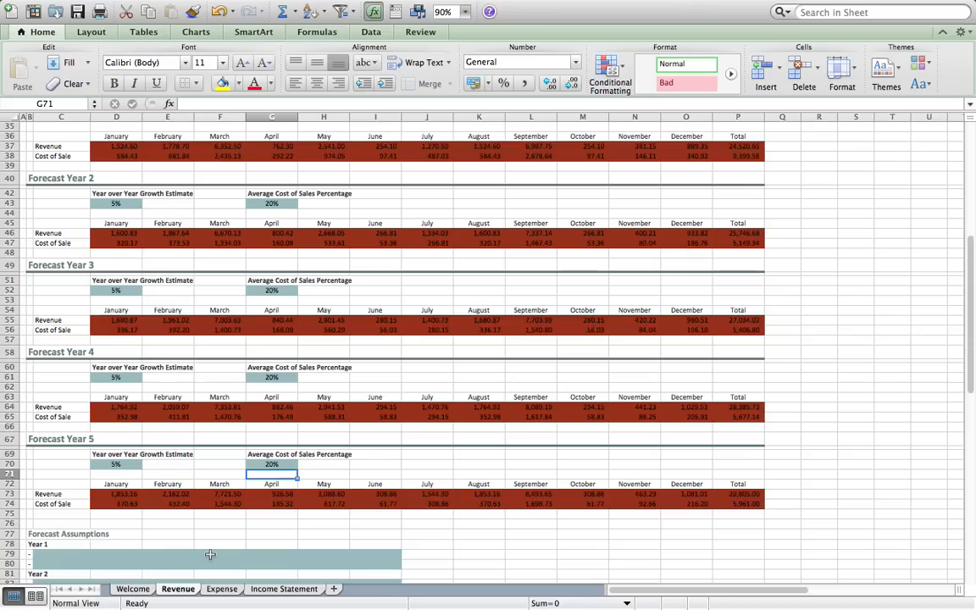
# - Enter 0% growth estimates for Forecast Year 4 (D61) and Forecast Year 5
pyautogui.scroll(1, 282, 536)
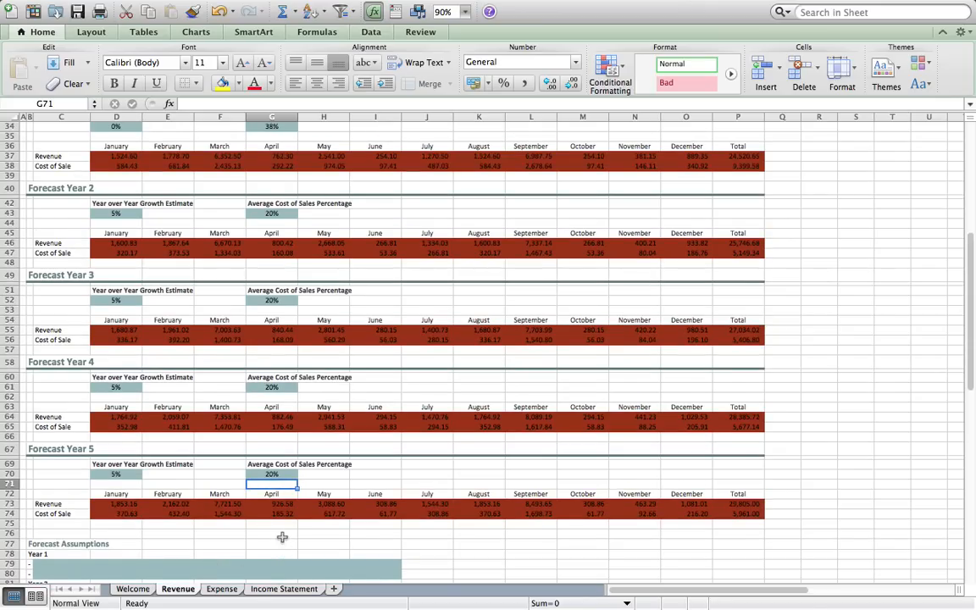
pyautogui.scroll(4, 282, 536)
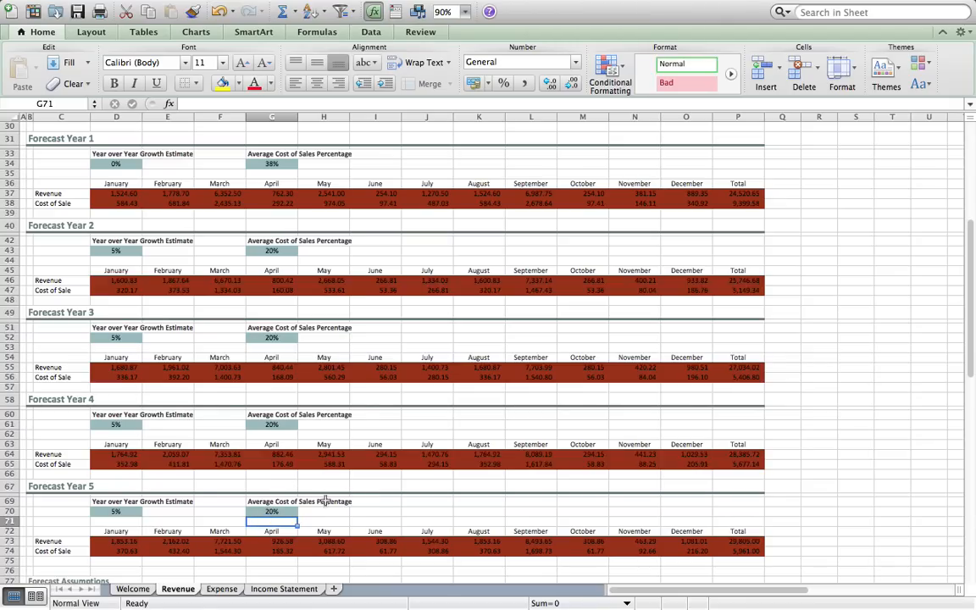
pyautogui.click(125, 425)
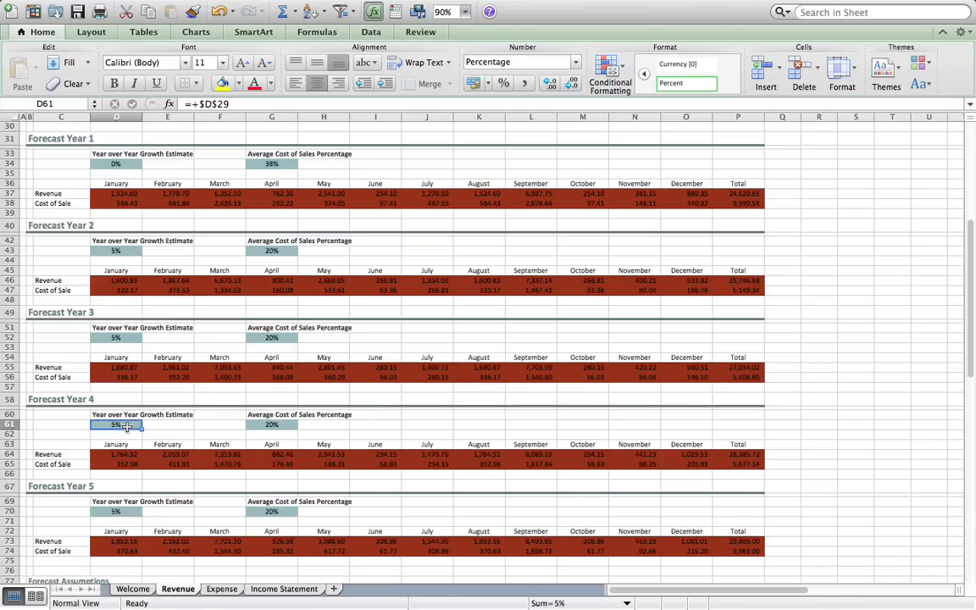
pyautogui.write('0')
pyautogui.press('Down')
pyautogui.press('Down')
pyautogui.press('Down')
pyautogui.press('Down')
pyautogui.press('Down')
pyautogui.press('Down')
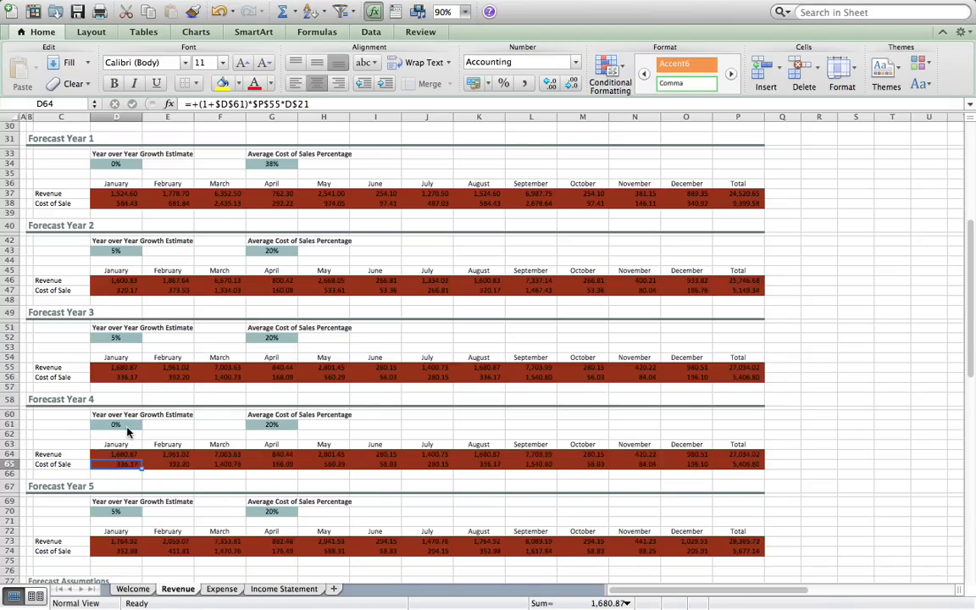
pyautogui.press('Down')
pyautogui.press('Down')
pyautogui.press('Down')
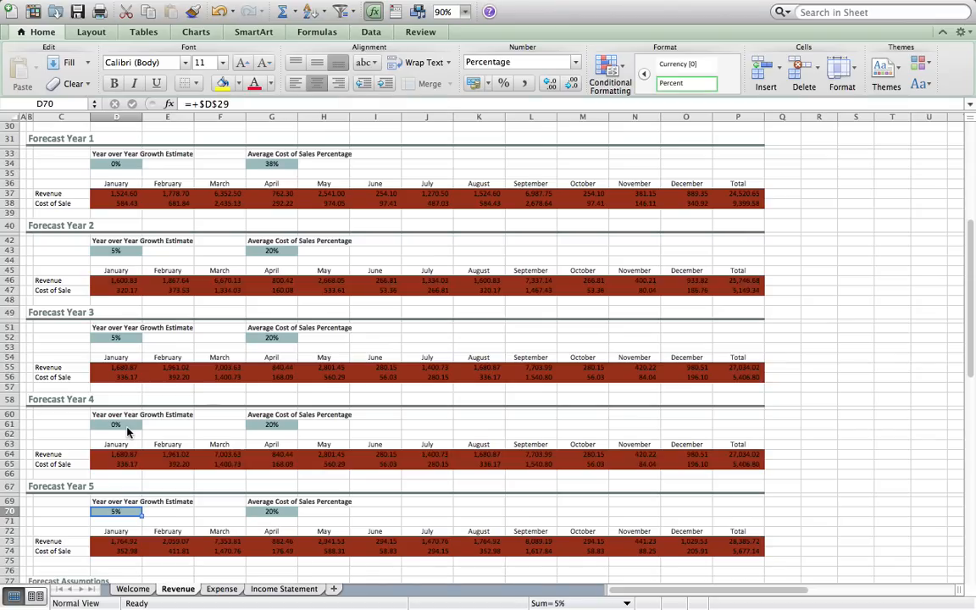
pyautogui.write('0')
pyautogui.press('Return')
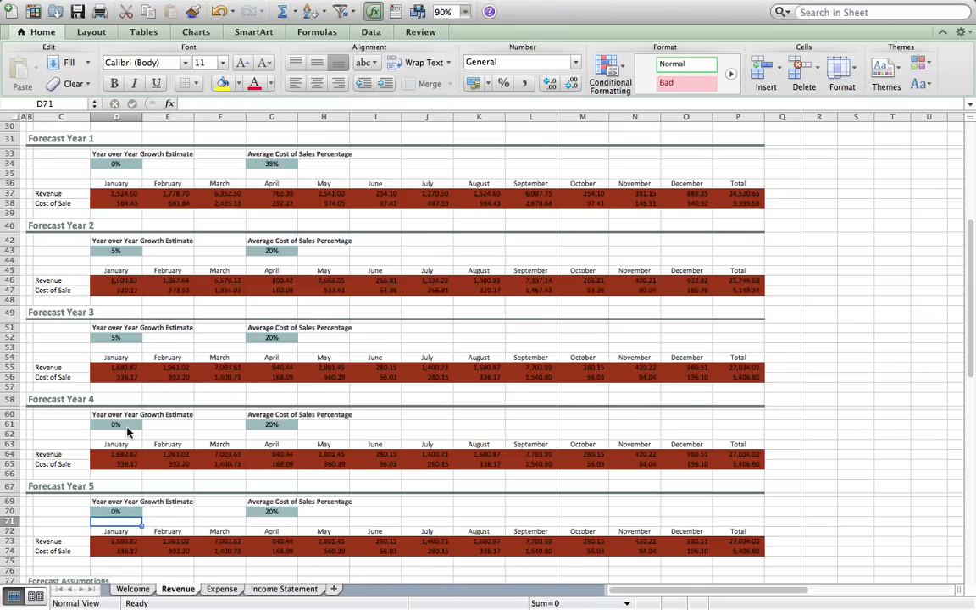
# - Try -1% growth for Forecast Year 5 in D70, then reset it to 0%
pyautogui.click(116, 510)
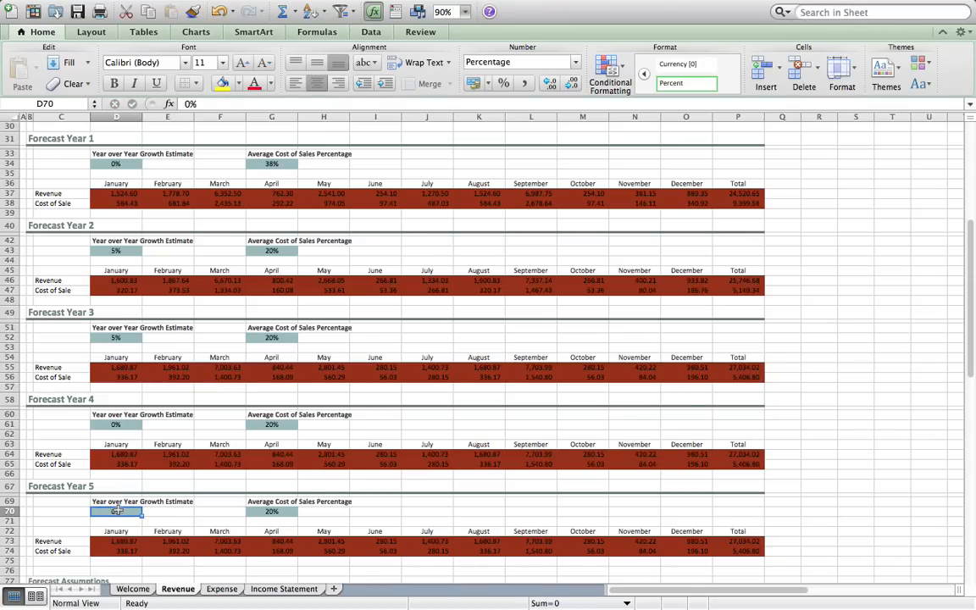
pyautogui.write('-.0')
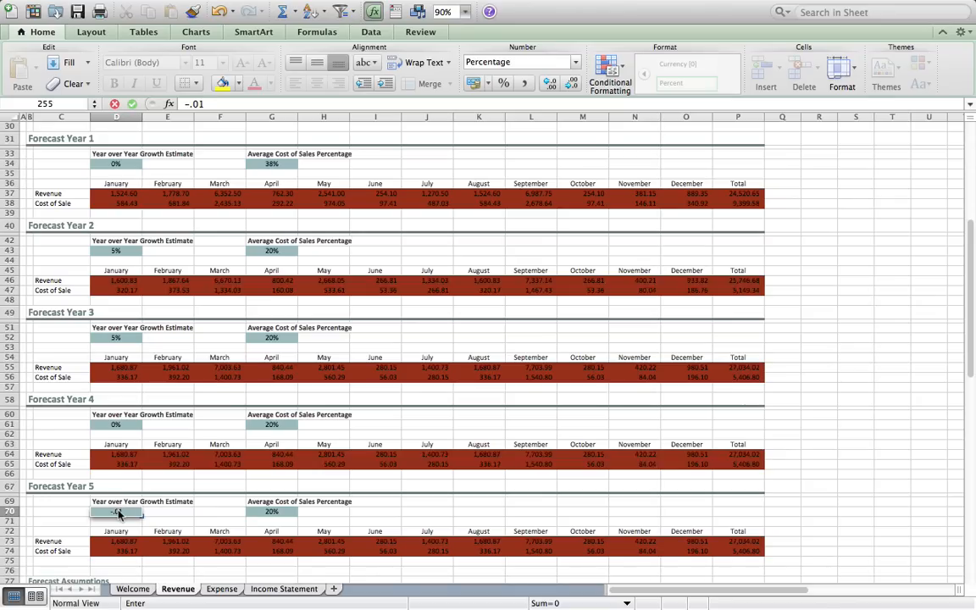
pyautogui.write('1')
pyautogui.press('Return')
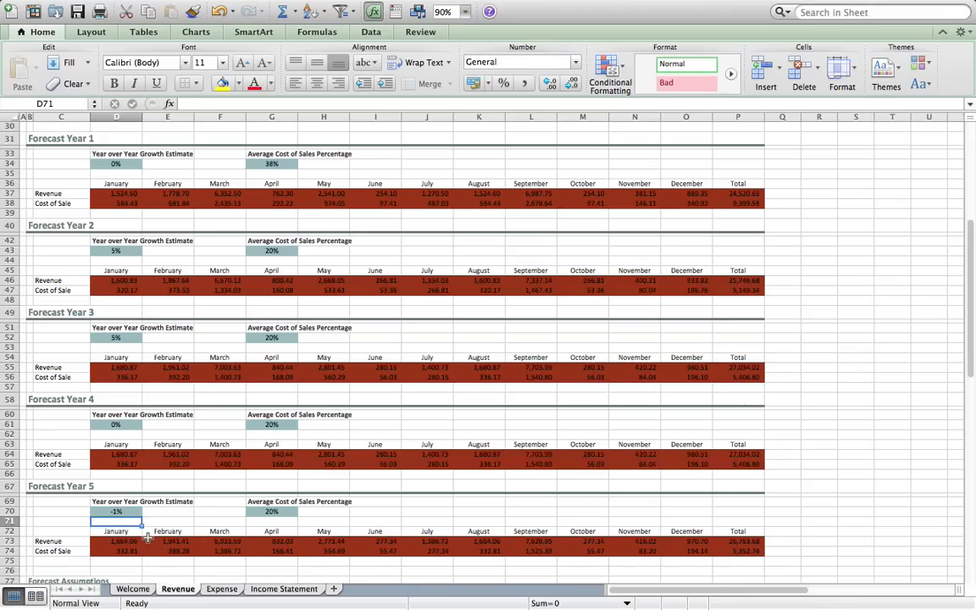
pyautogui.scroll(-3, 145, 536)
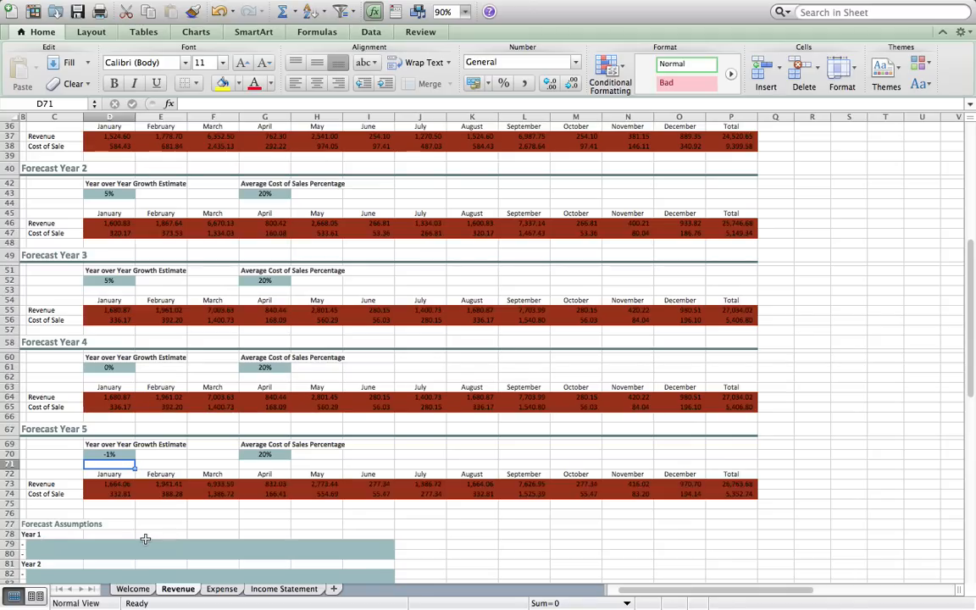
pyautogui.press('Up')
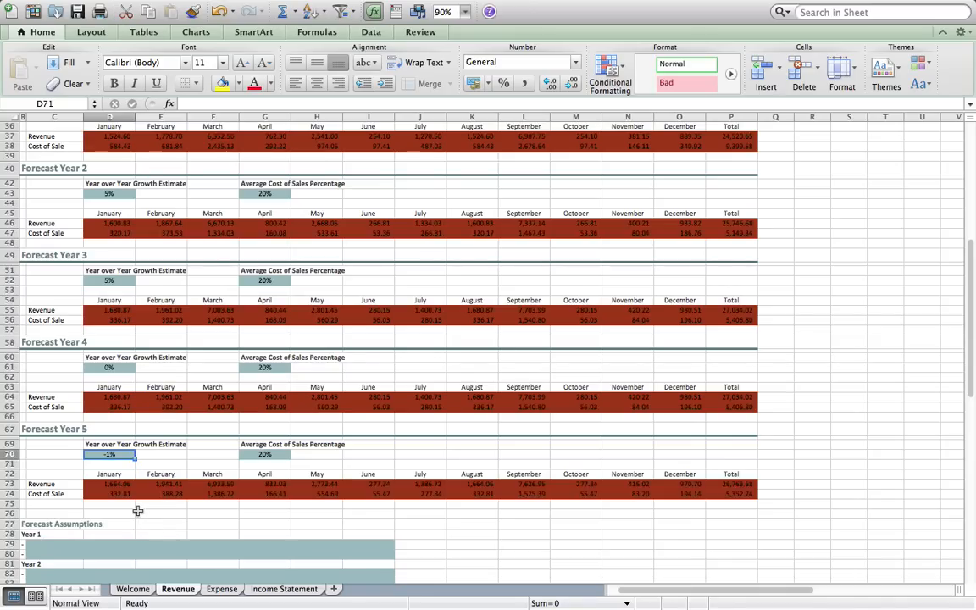
pyautogui.write('0')
pyautogui.press('Return')
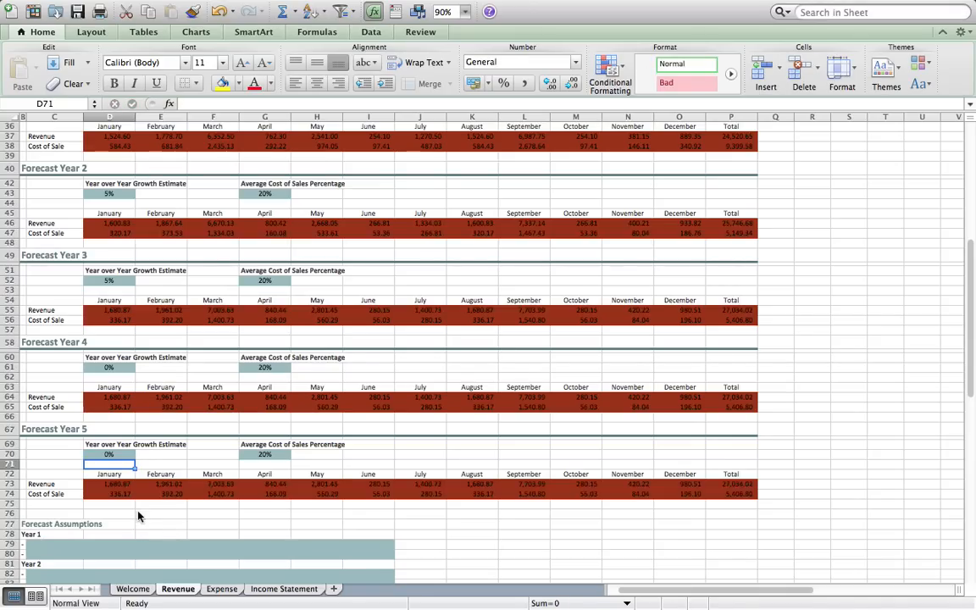
pyautogui.scroll(2, 138, 516)
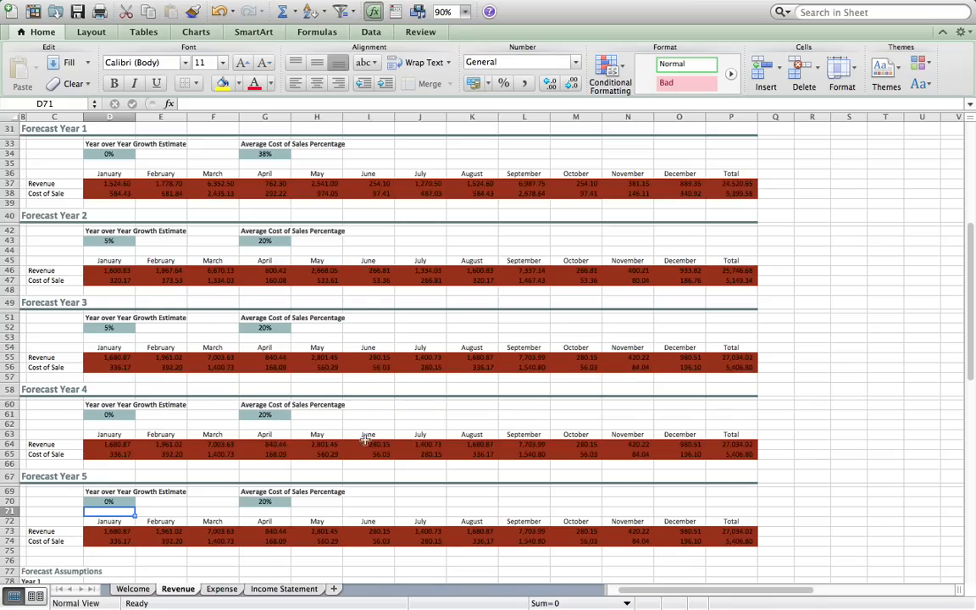
pyautogui.scroll(-5, 344, 465)
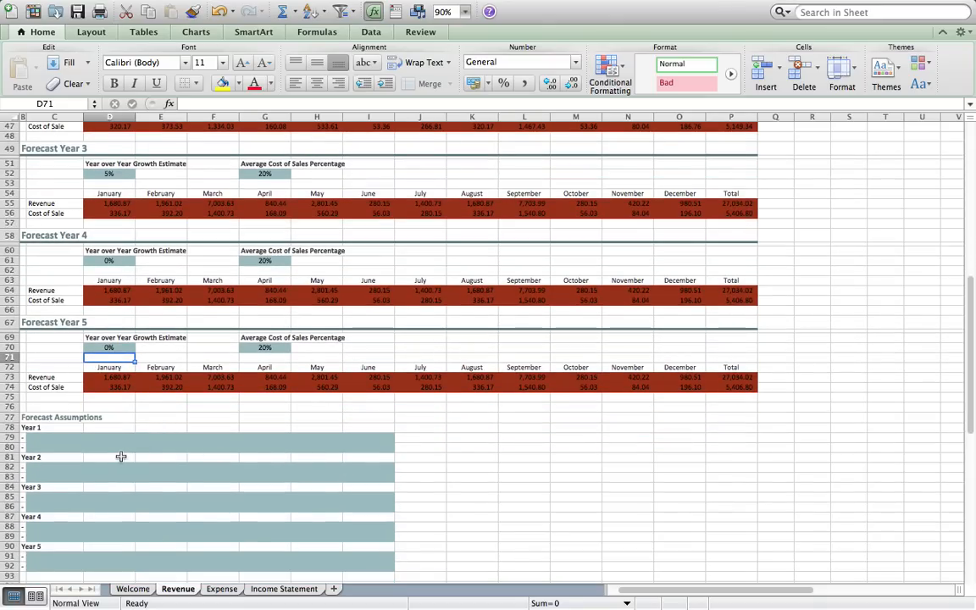
pyautogui.click(74, 437)
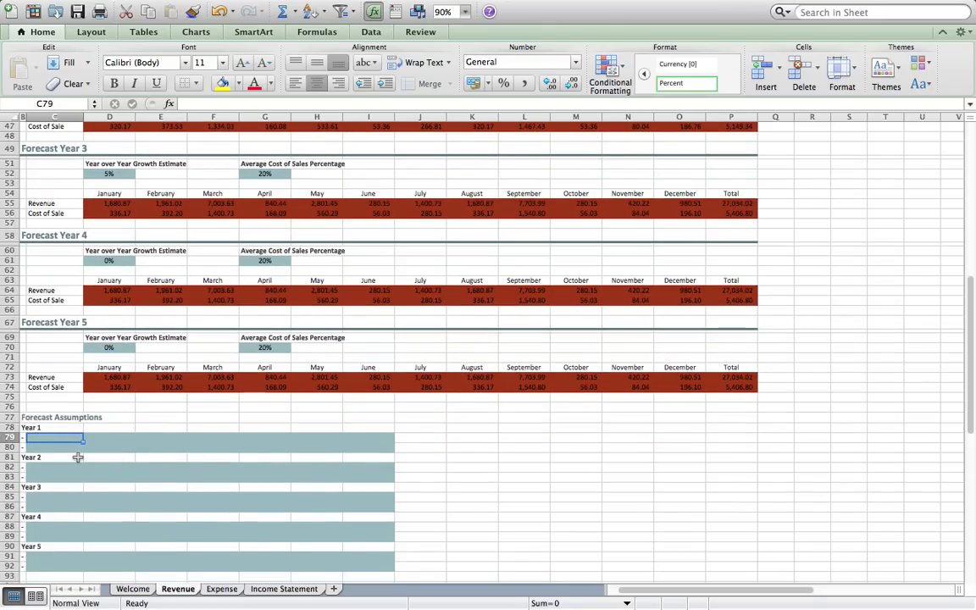
pyautogui.scroll(-1, 78, 457)
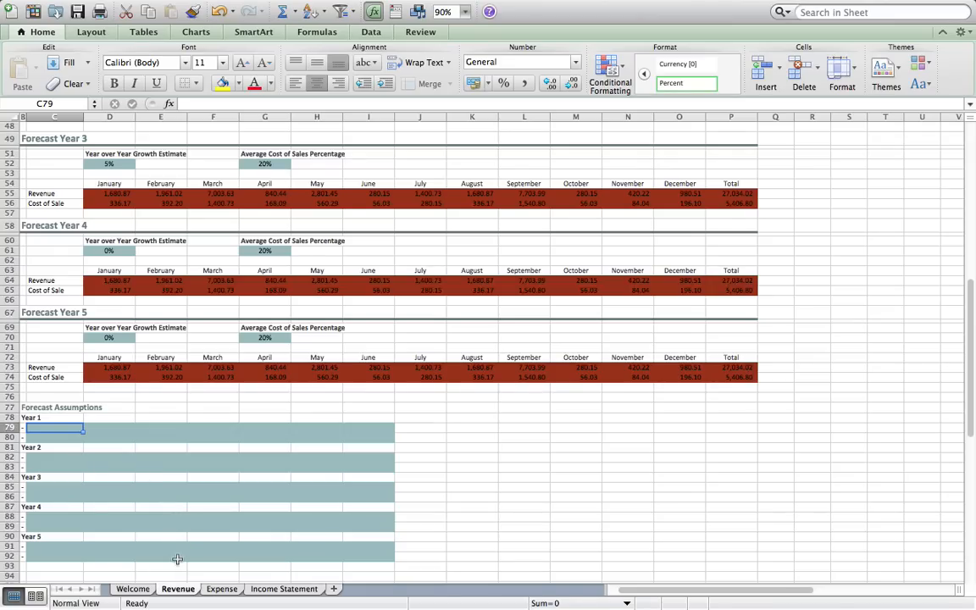
# - Switch to the Expense sheet and review its Year 1, Year 2 and forecast expense blocks
pyautogui.click(221, 588)
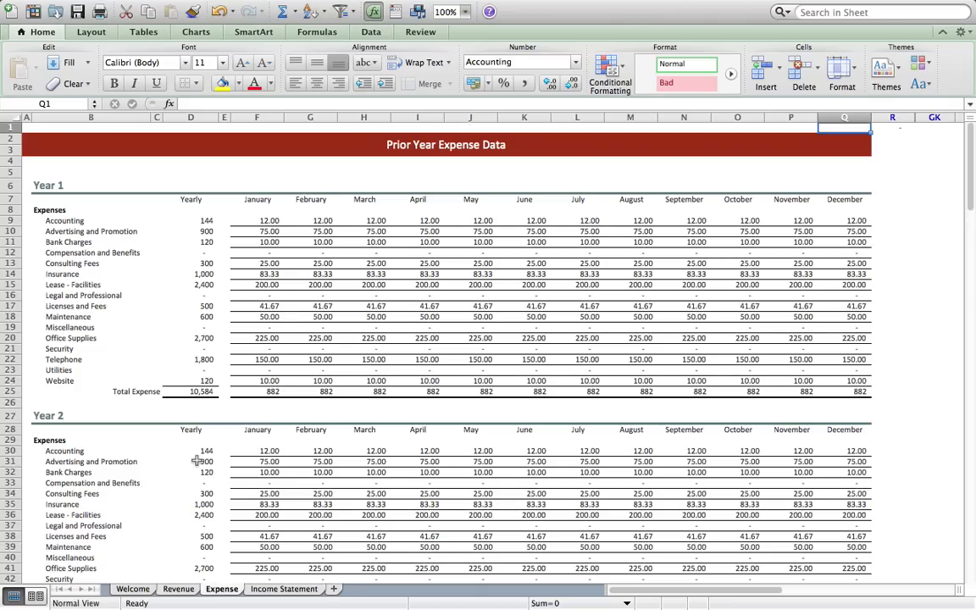
pyautogui.scroll(-3, 197, 460)
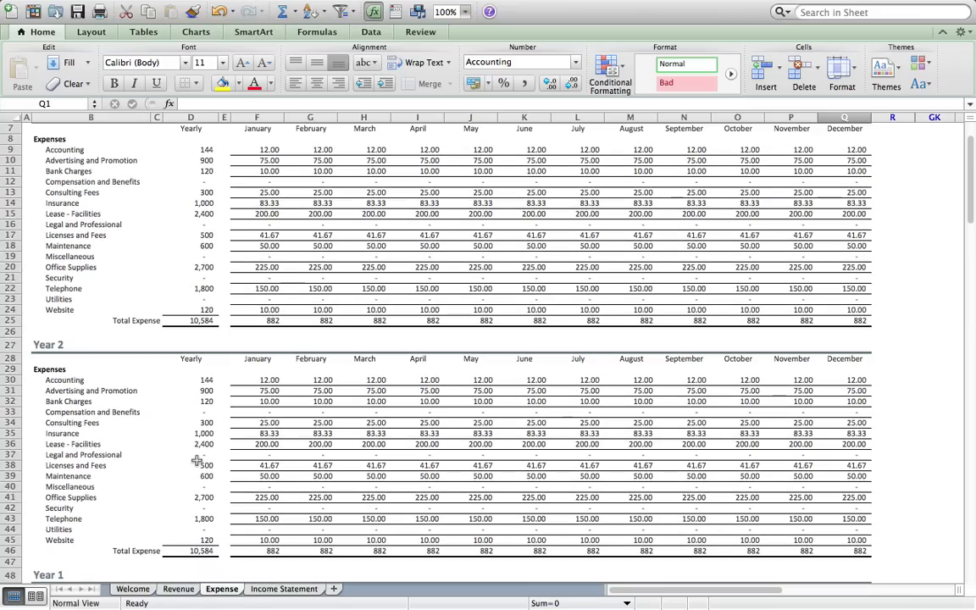
pyautogui.scroll(1, 196, 460)
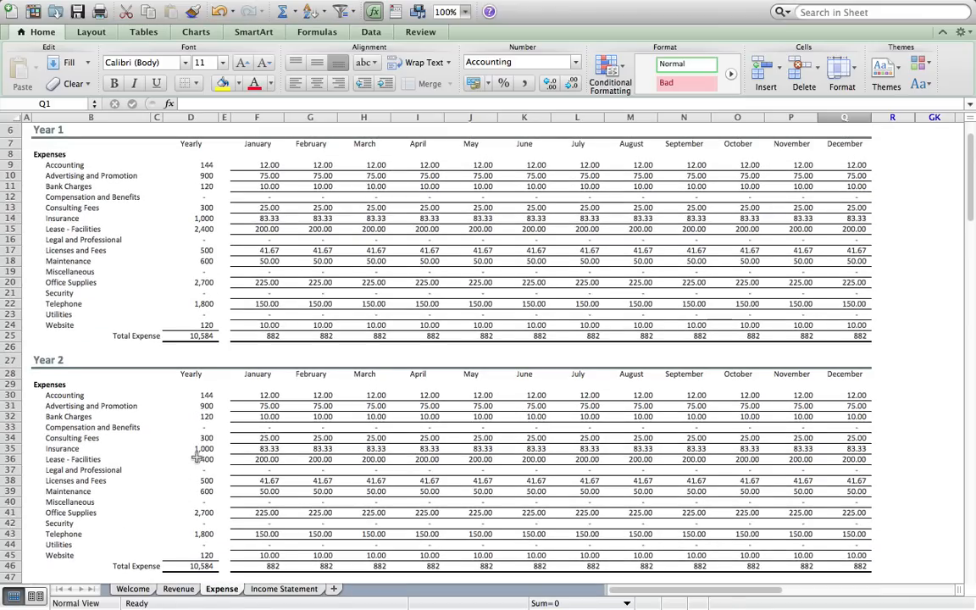
pyautogui.scroll(-10, 191, 336)
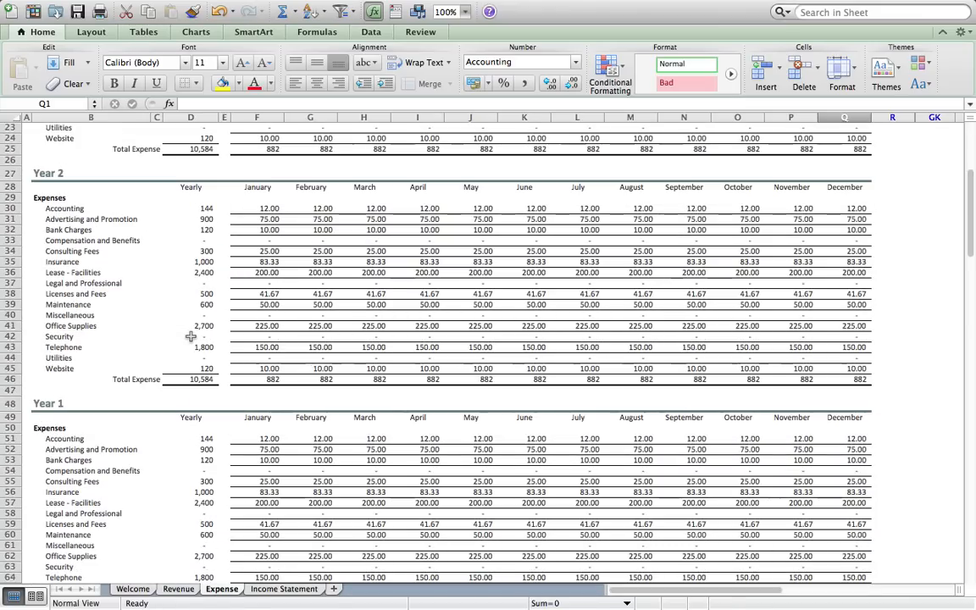
pyautogui.scroll(-3, 191, 336)
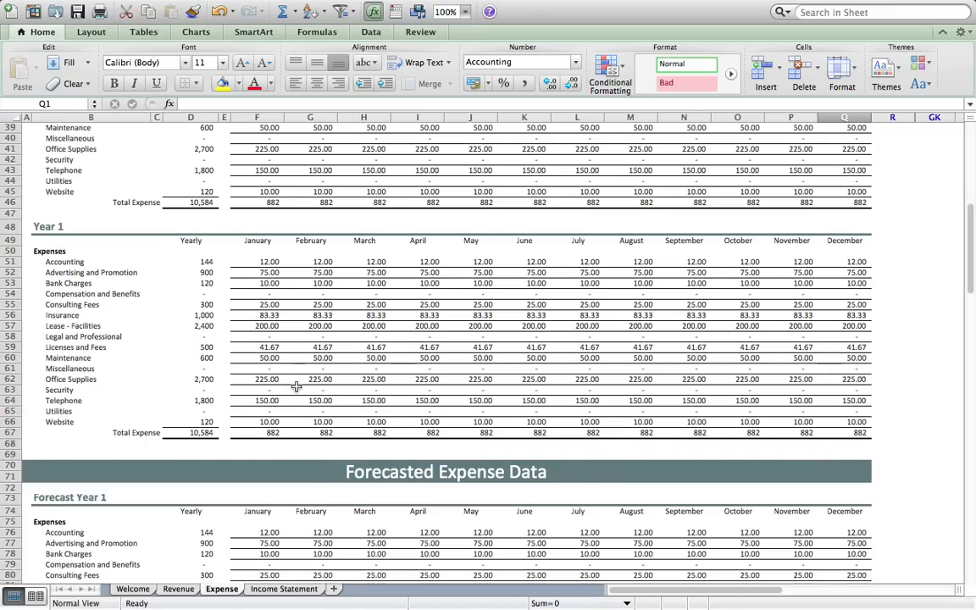
pyautogui.scroll(8, 297, 386)
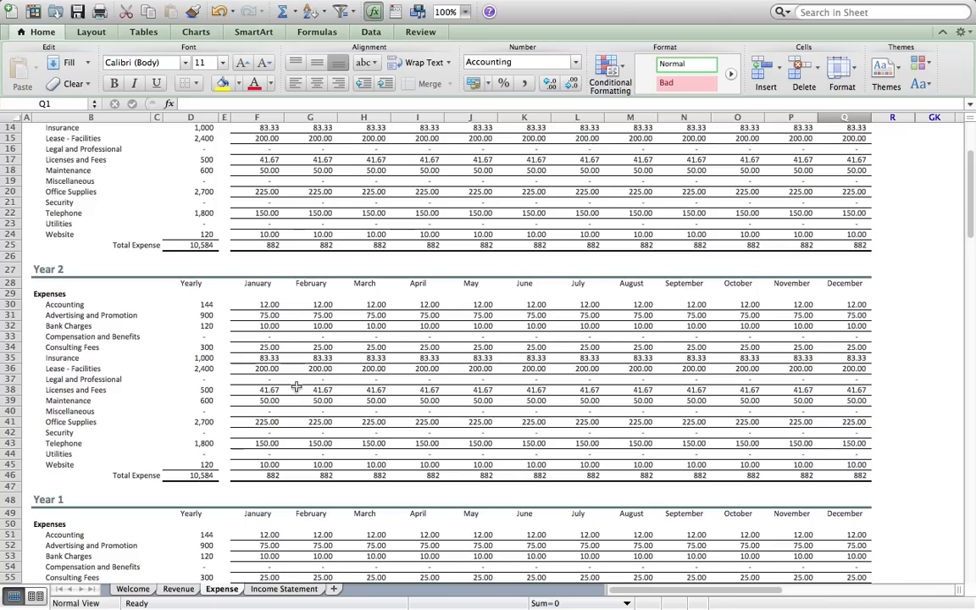
pyautogui.scroll(5, 296, 386)
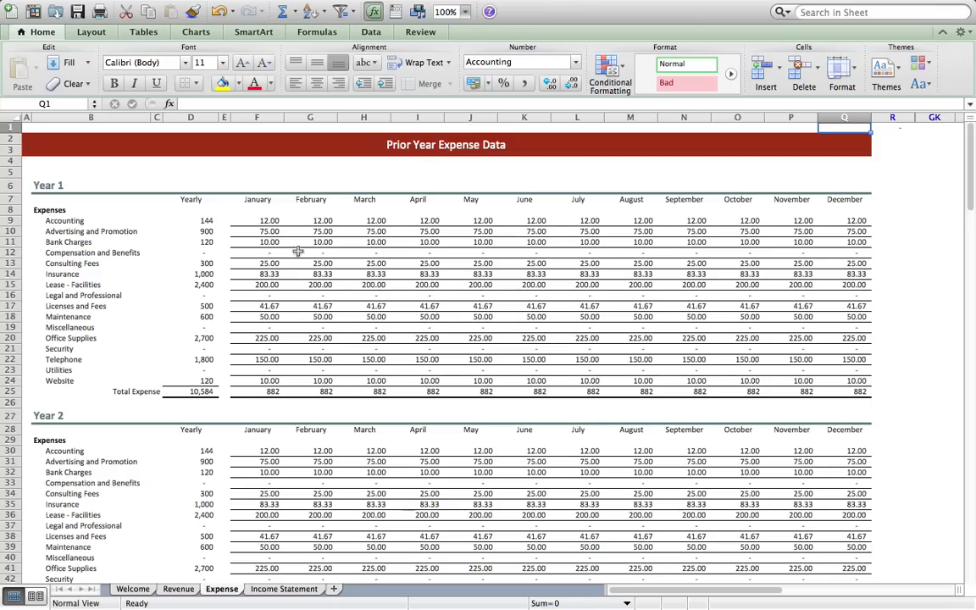
# - Clear all Year 1 monthly expense values on the Expense sheet
pyautogui.moveTo(267, 220); pyautogui.dragTo(590, 392)
pyautogui.moveTo(712, 381); pyautogui.dragTo(833, 380)
pyautogui.rightClick(833, 380)
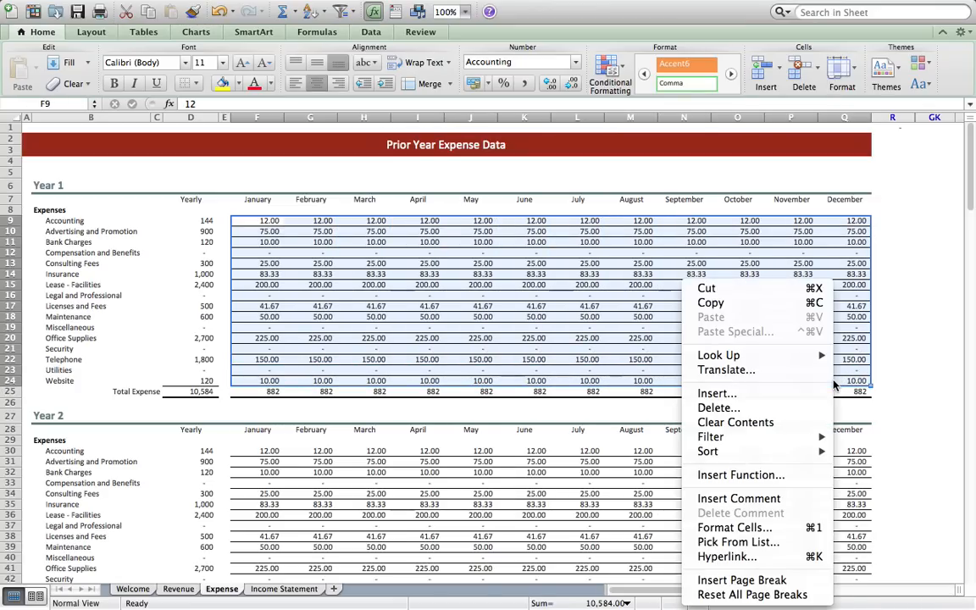
pyautogui.click(782, 424)
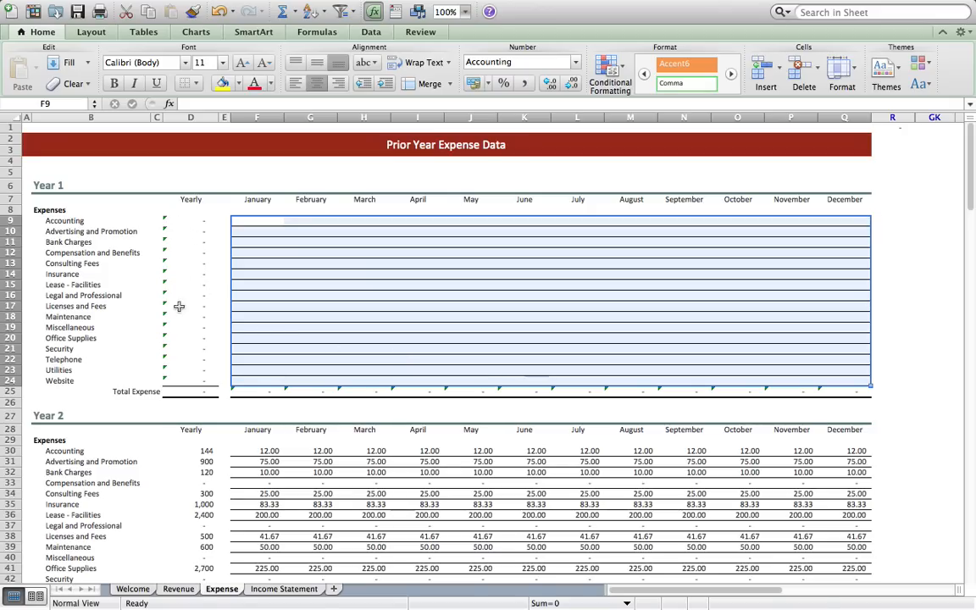
pyautogui.rightClick(168, 222)
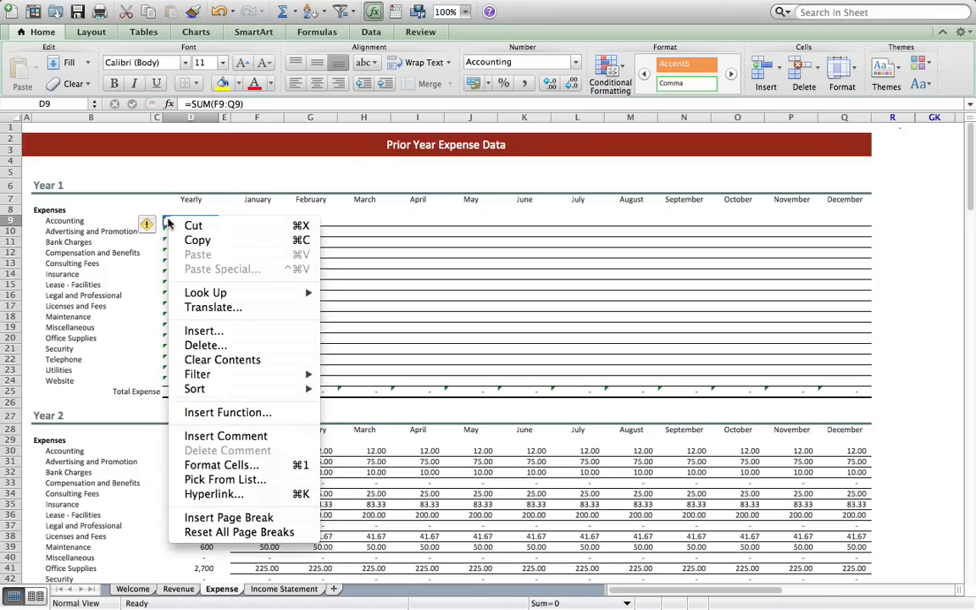
pyautogui.click(169, 187)
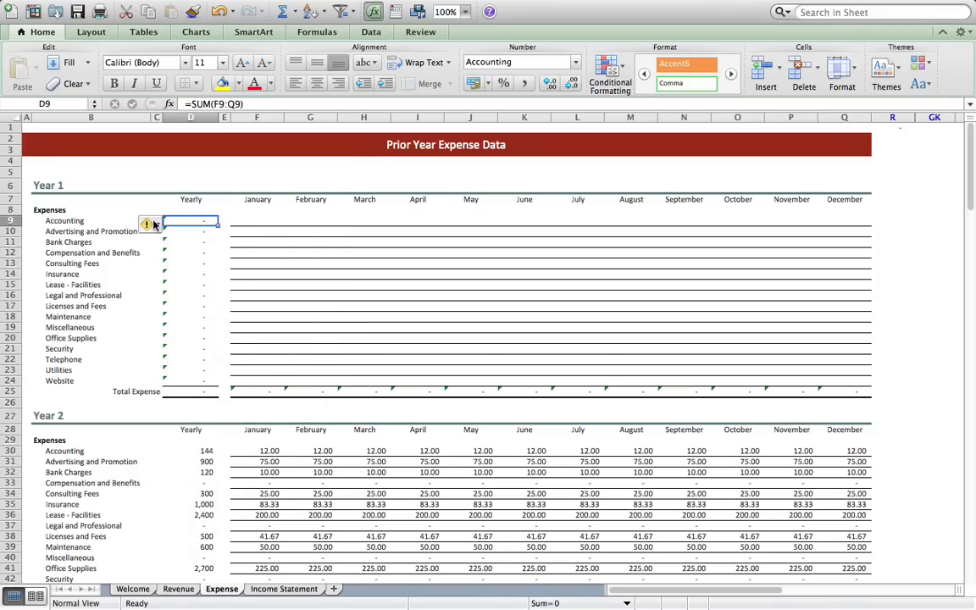
# - Ignore the empty-cell error warnings on the Year 1 yearly totals in D9:D24
pyautogui.moveTo(184, 220); pyautogui.dragTo(185, 382)
pyautogui.click(146, 224)
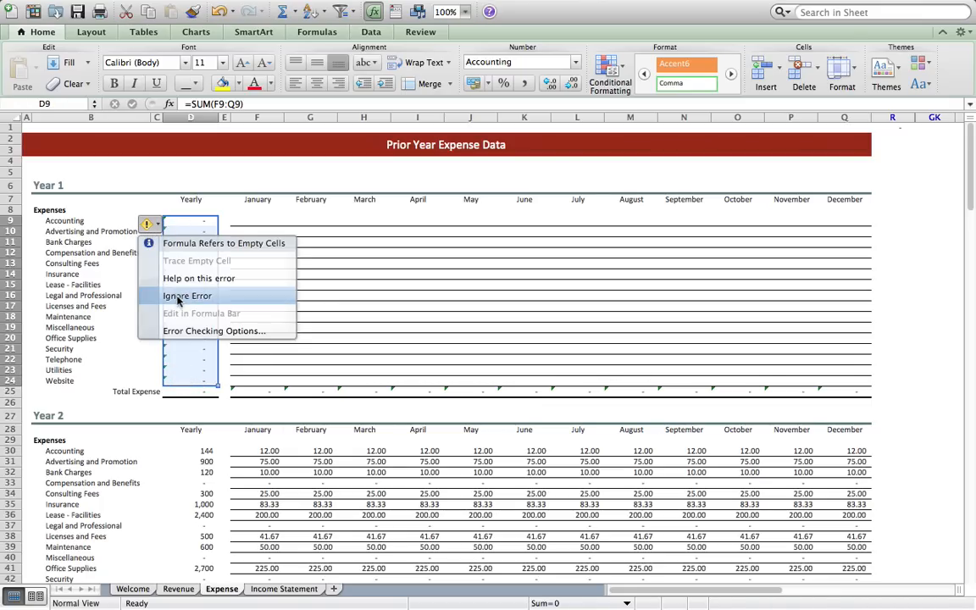
pyautogui.click(182, 296)
pyautogui.click(142, 219)
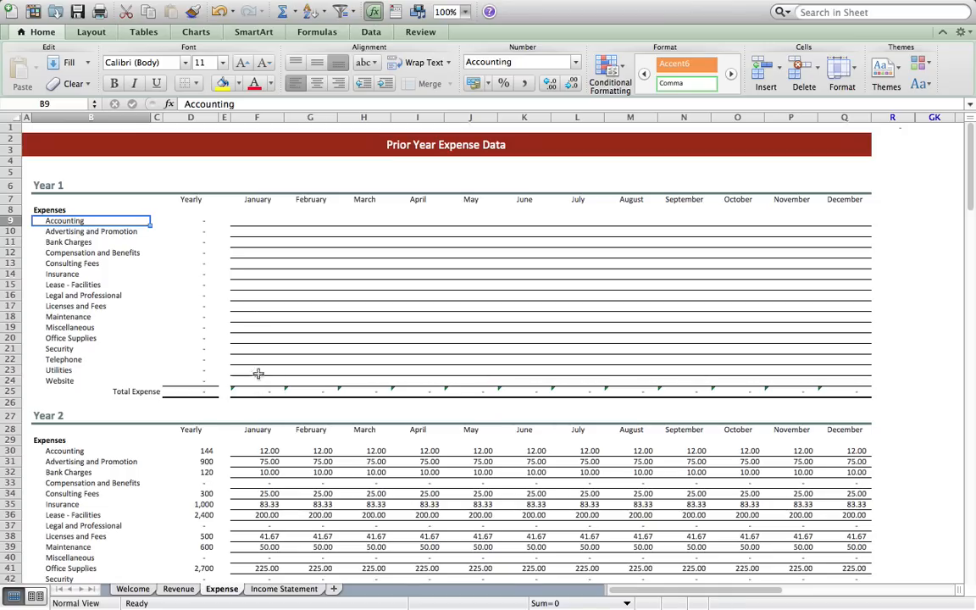
pyautogui.scroll(-10, 252, 290)
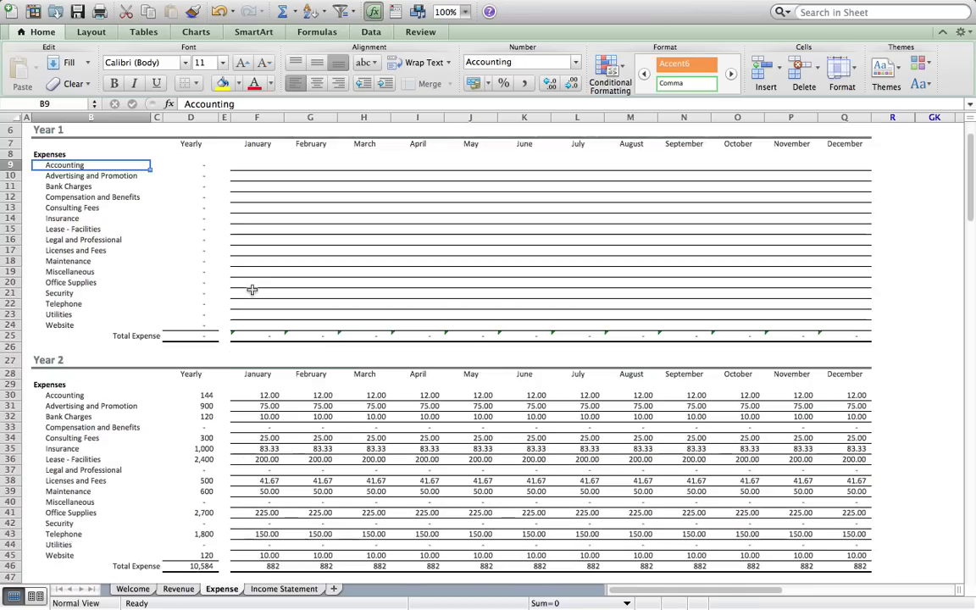
pyautogui.scroll(10, 251, 290)
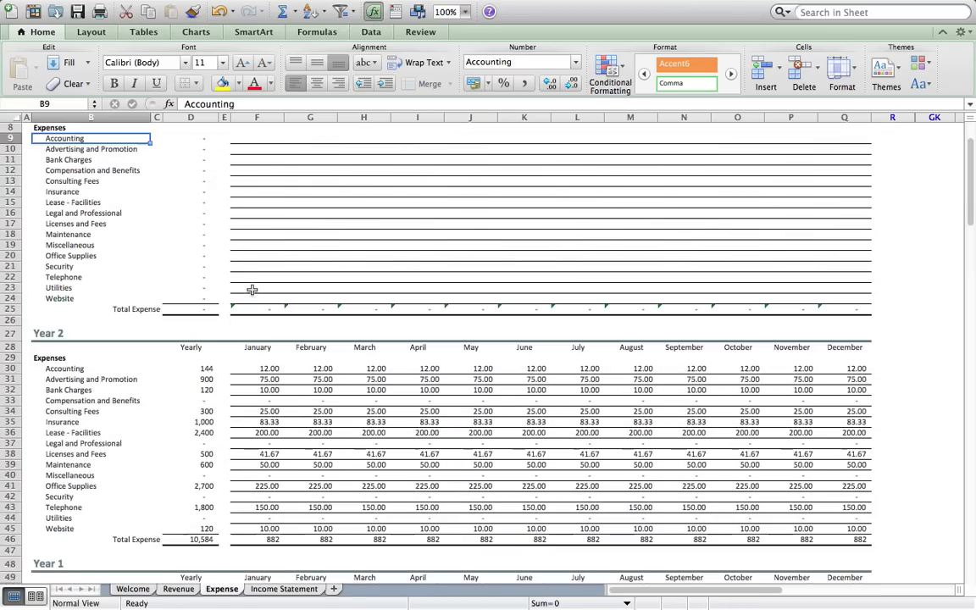
pyautogui.scroll(-5, 251, 290)
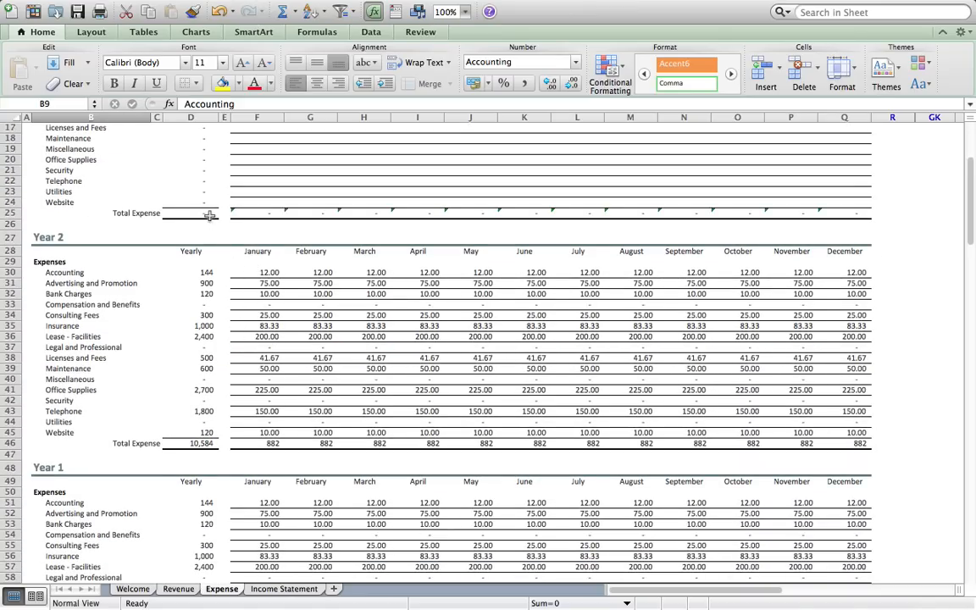
pyautogui.scroll(5, 219, 215)
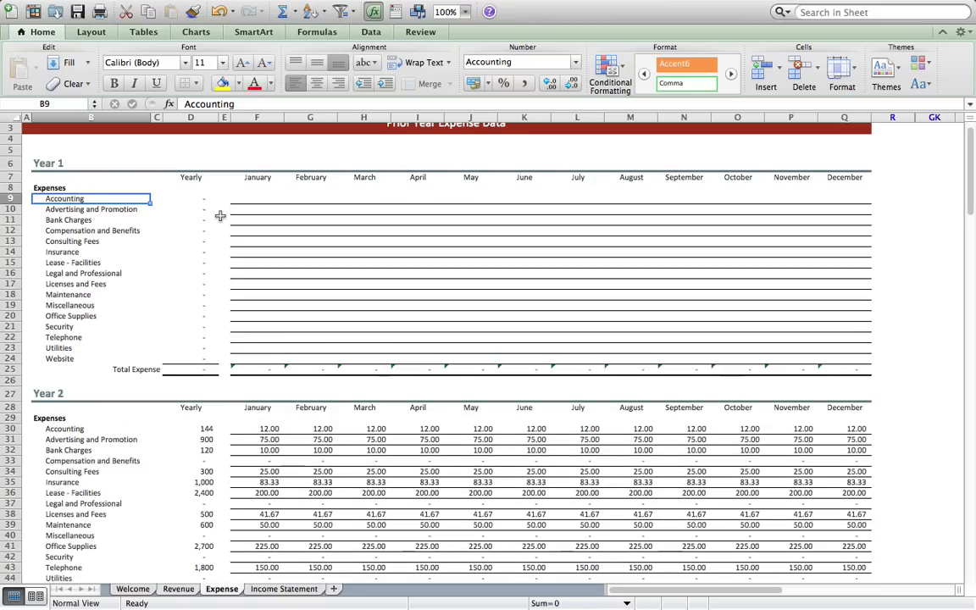
pyautogui.click(261, 368)
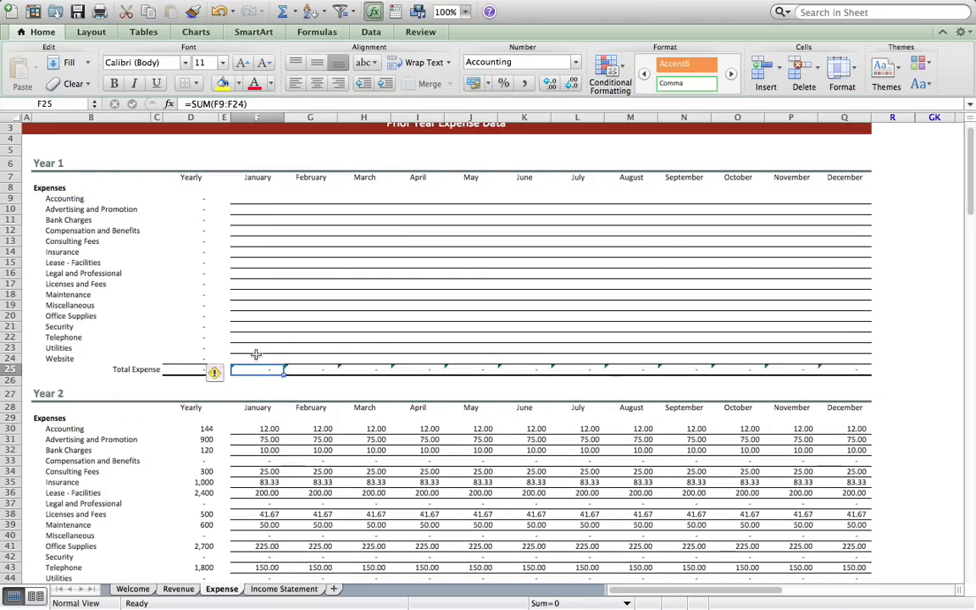
pyautogui.click(189, 370)
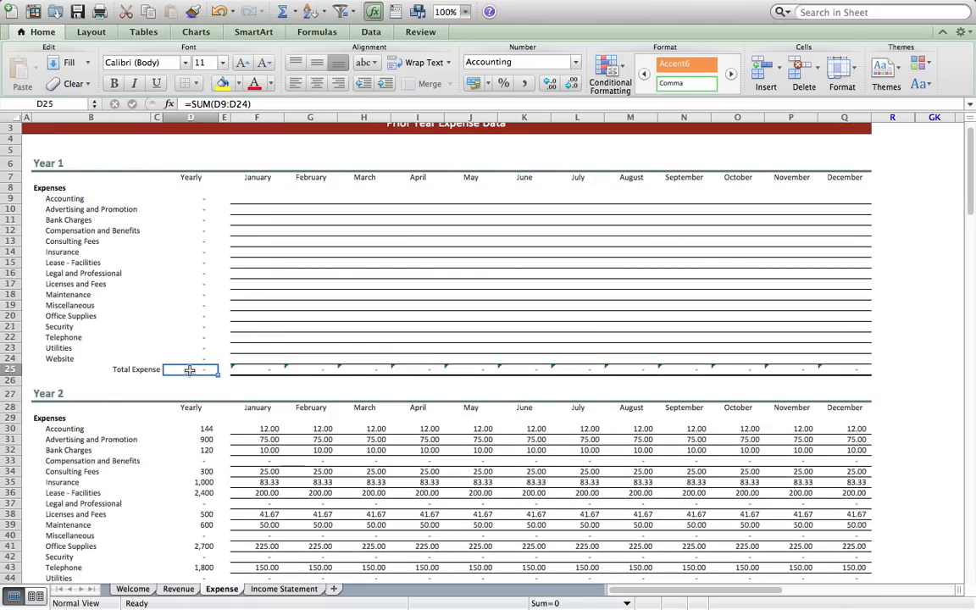
pyautogui.click(193, 199)
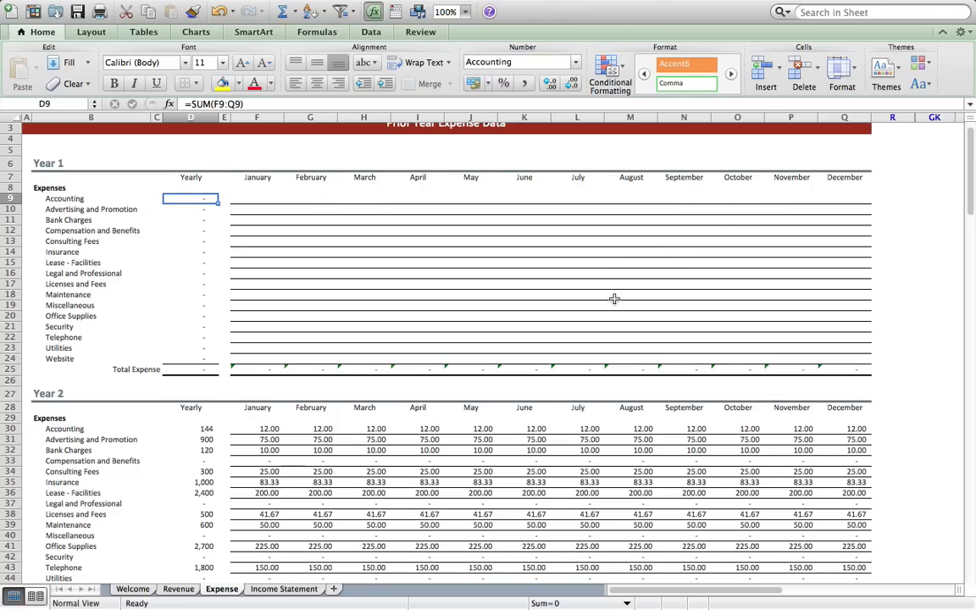
pyautogui.scroll(-8, 614, 298)
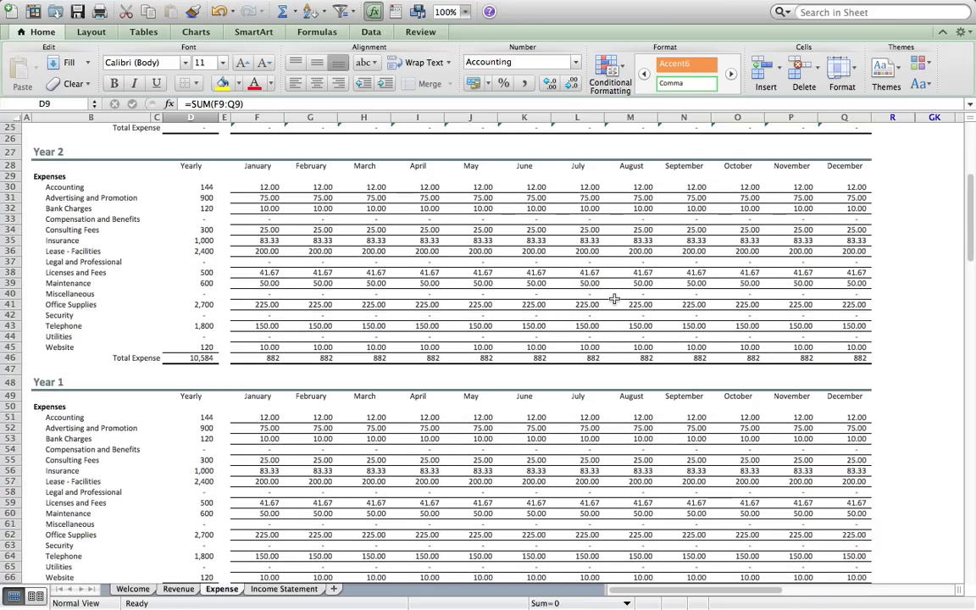
pyautogui.scroll(-9, 614, 298)
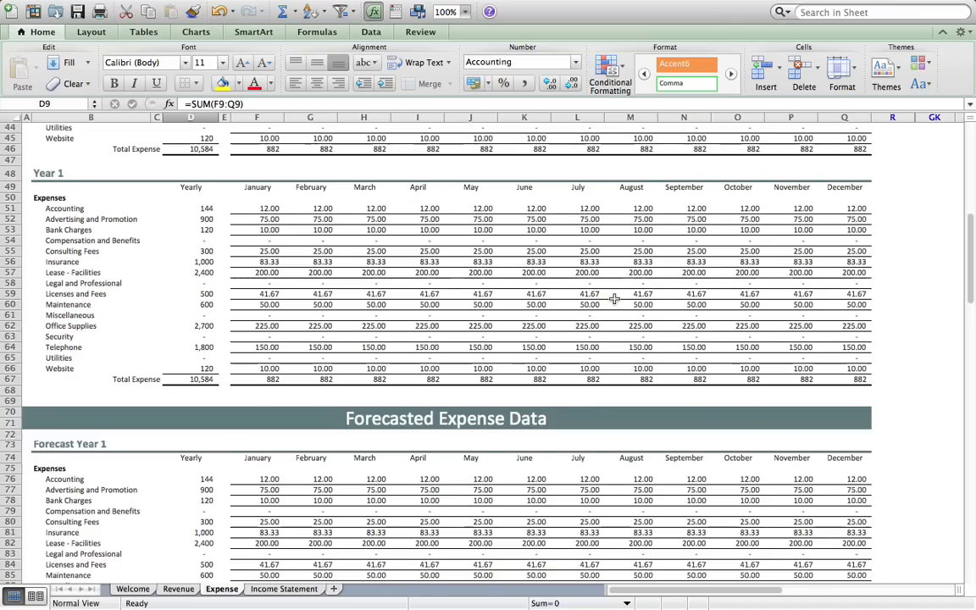
pyautogui.scroll(3, 492, 235)
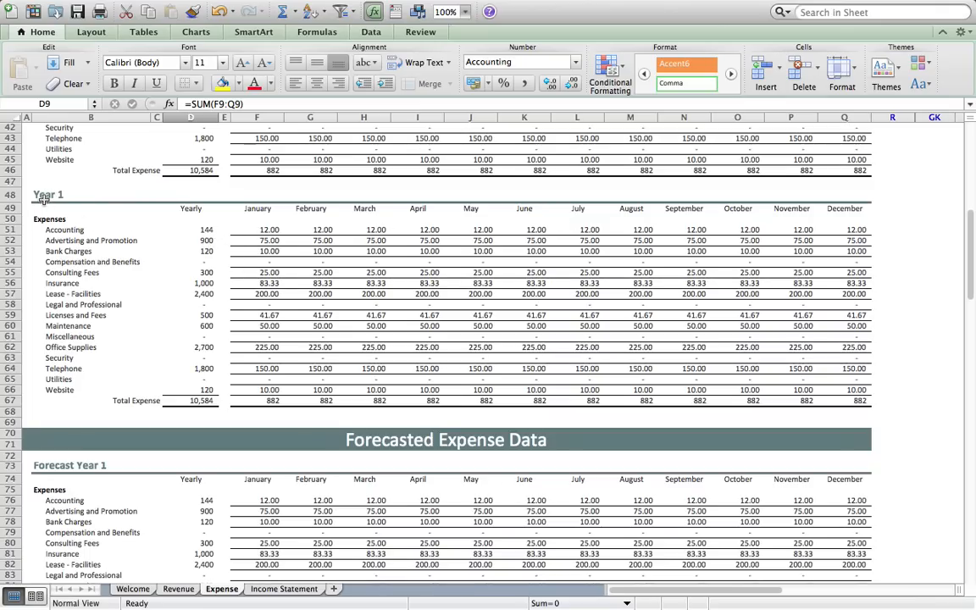
pyautogui.scroll(10, 44, 196)
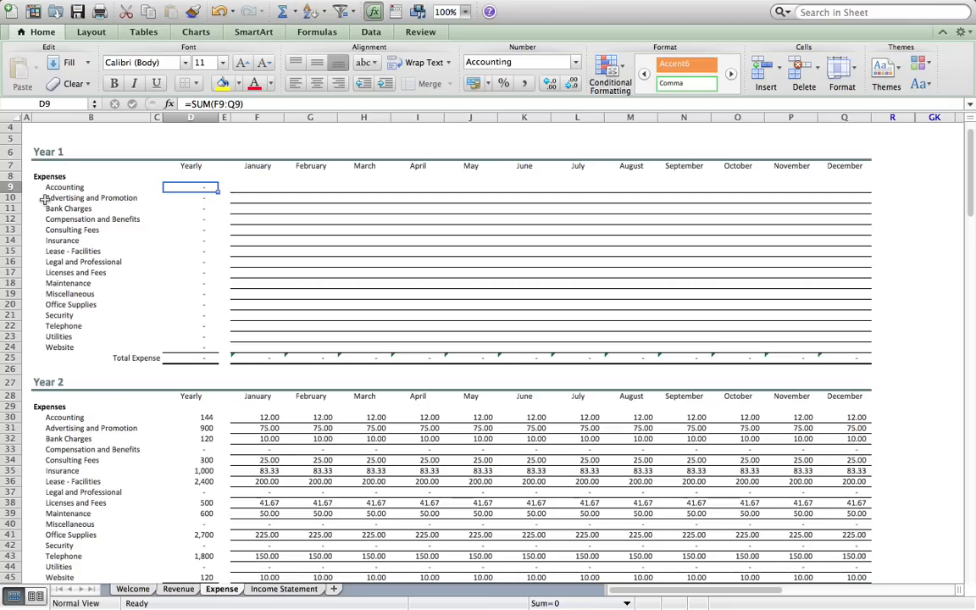
pyautogui.scroll(-10, 53, 284)
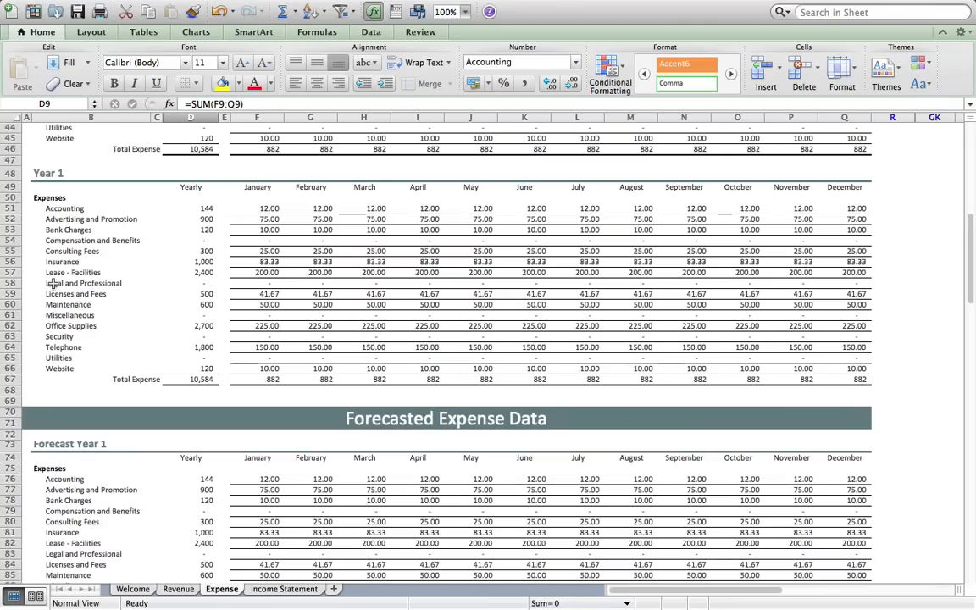
pyautogui.scroll(1, 51, 269)
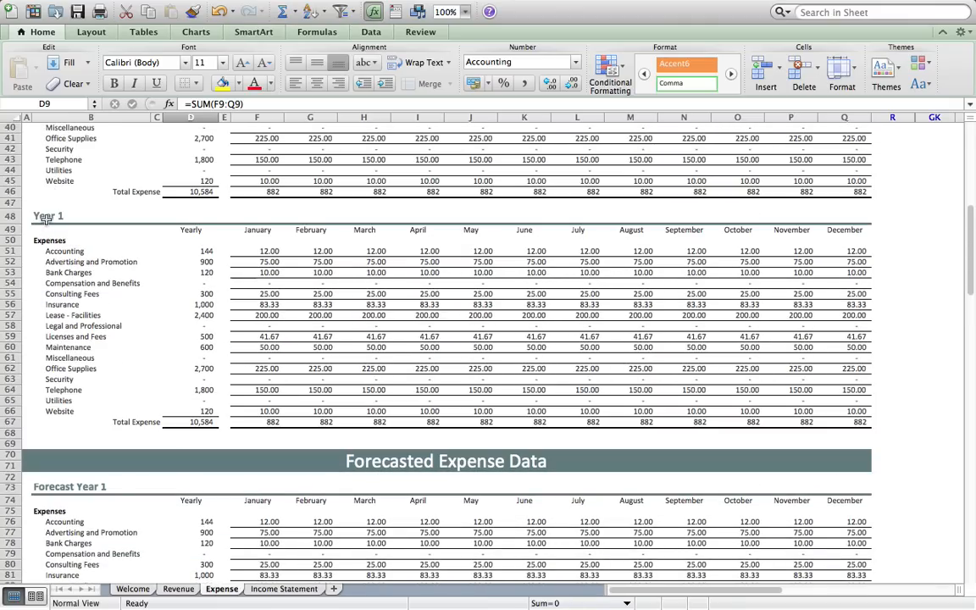
pyautogui.click(47, 219)
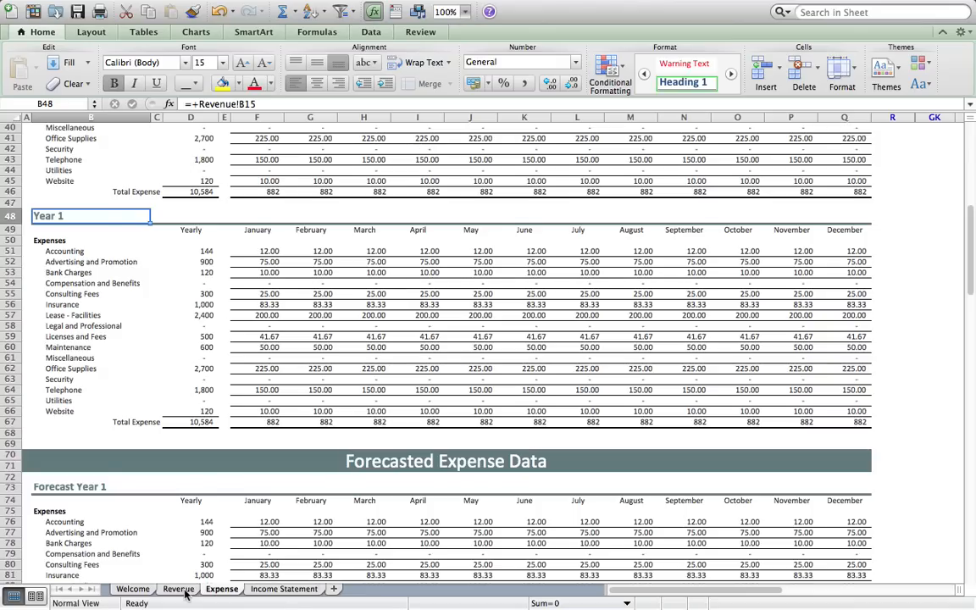
# - Hide Expense sheet rows 6 through 47 containing the emptied prior-year blocks
pyautogui.scroll(13, 83, 181)
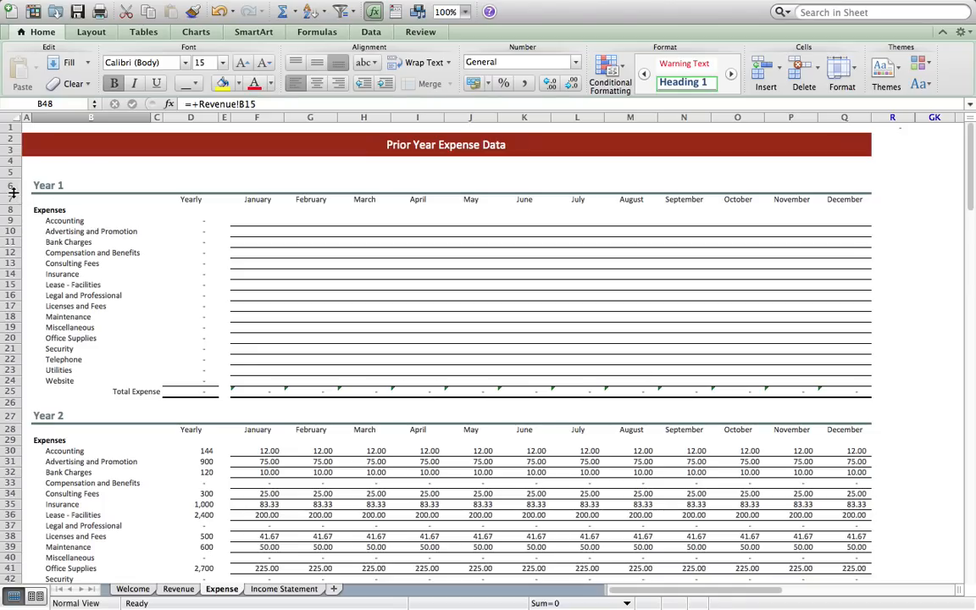
pyautogui.moveTo(8, 185)
pyautogui.mouseDown()
pyautogui.moveTo(15, 183)
pyautogui.moveTo(39, 461)
pyautogui.moveTo(26, 592)
pyautogui.moveTo(34, 485)
pyautogui.moveTo(10, 477)
pyautogui.moveTo(14, 106)
pyautogui.moveTo(16, 191)
pyautogui.moveTo(8, 184)
pyautogui.mouseUp()
pyautogui.click(35, 485)
pyautogui.rightClick(9, 183)
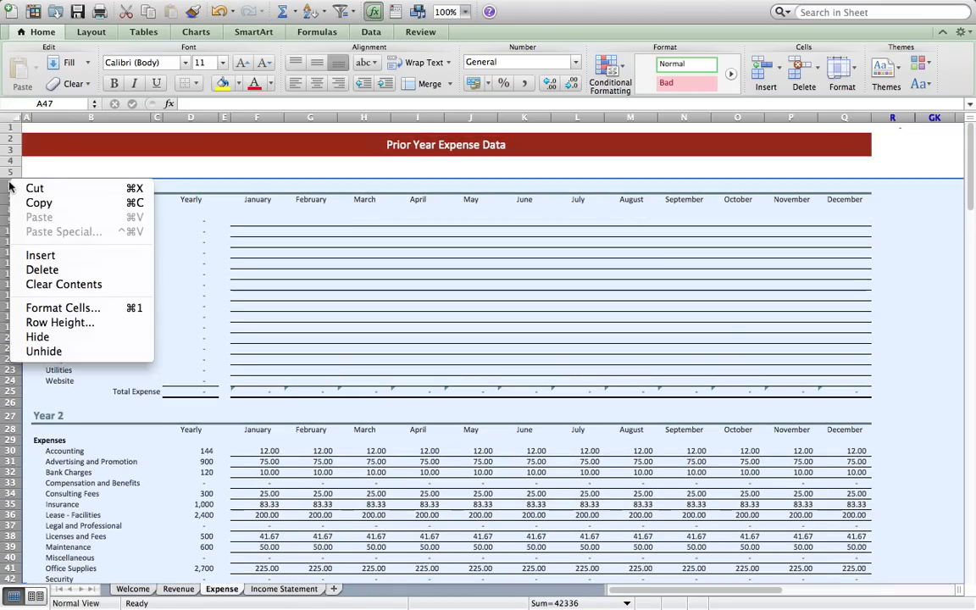
pyautogui.click(49, 337)
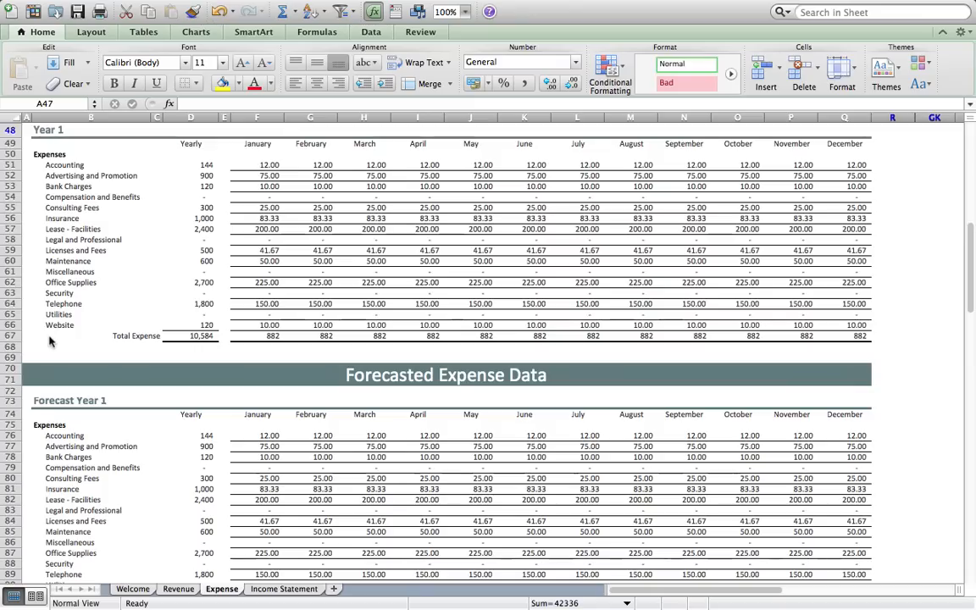
pyautogui.click(260, 435)
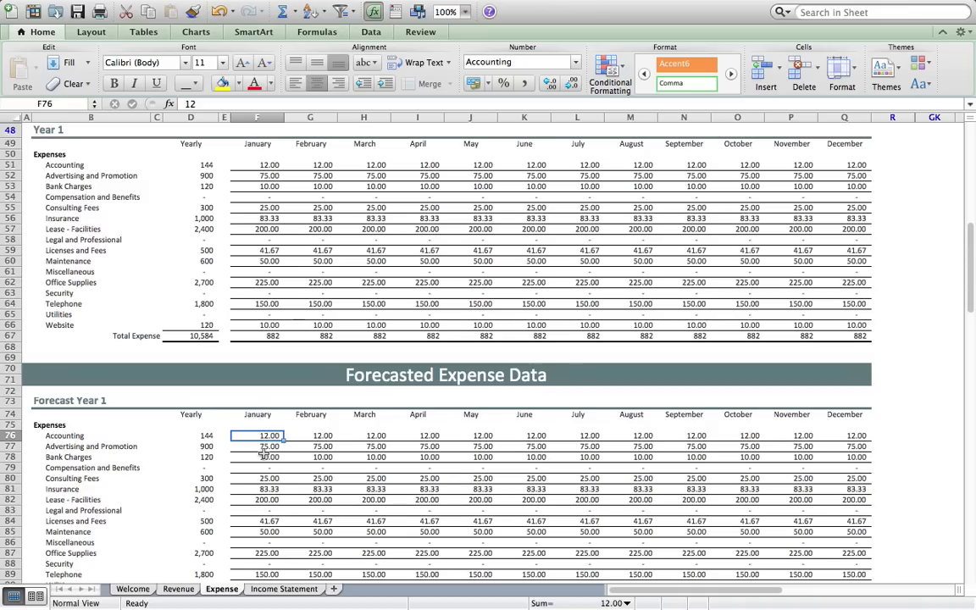
pyautogui.scroll(-10, 265, 455)
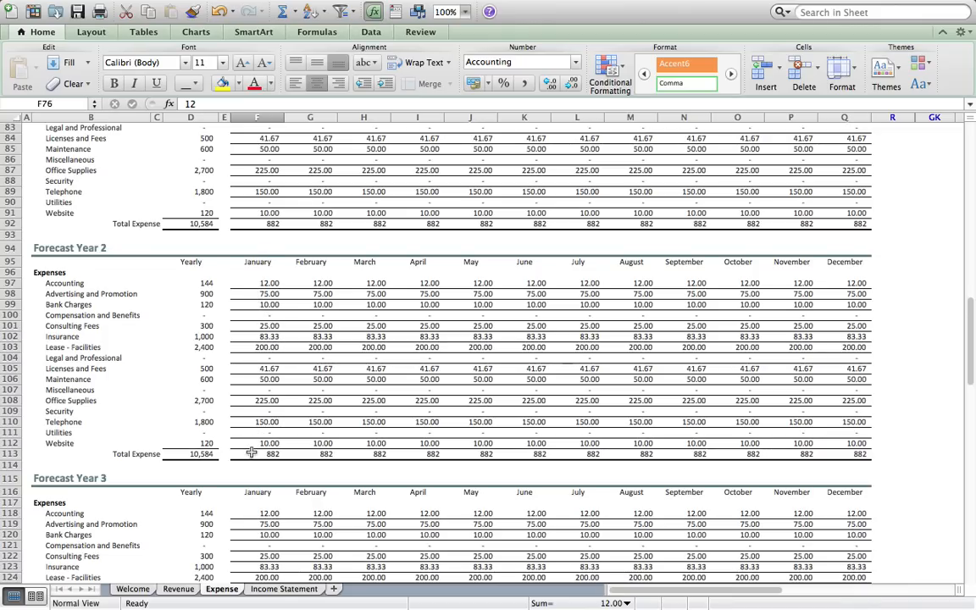
pyautogui.scroll(-10, 252, 453)
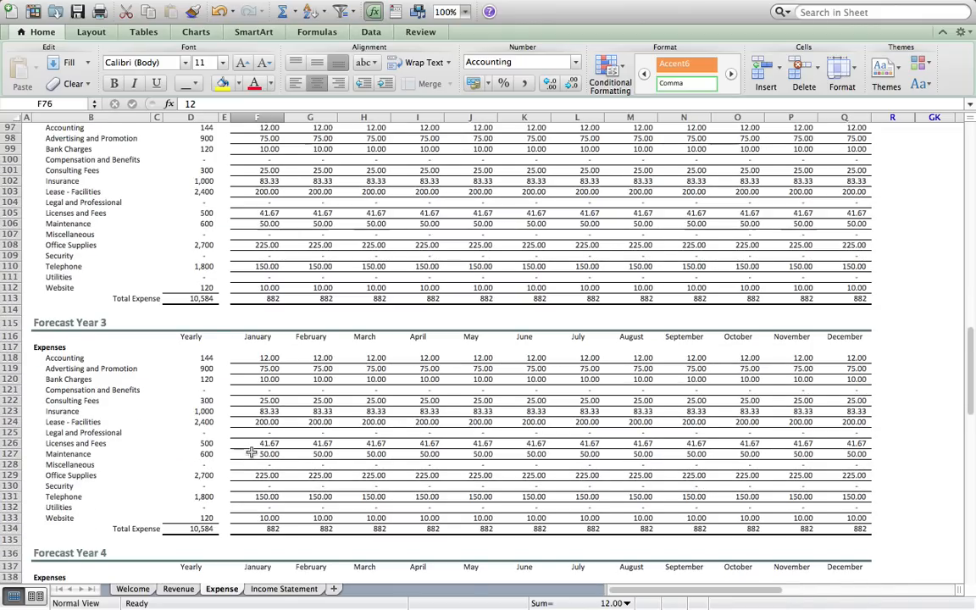
pyautogui.scroll(-18, 251, 453)
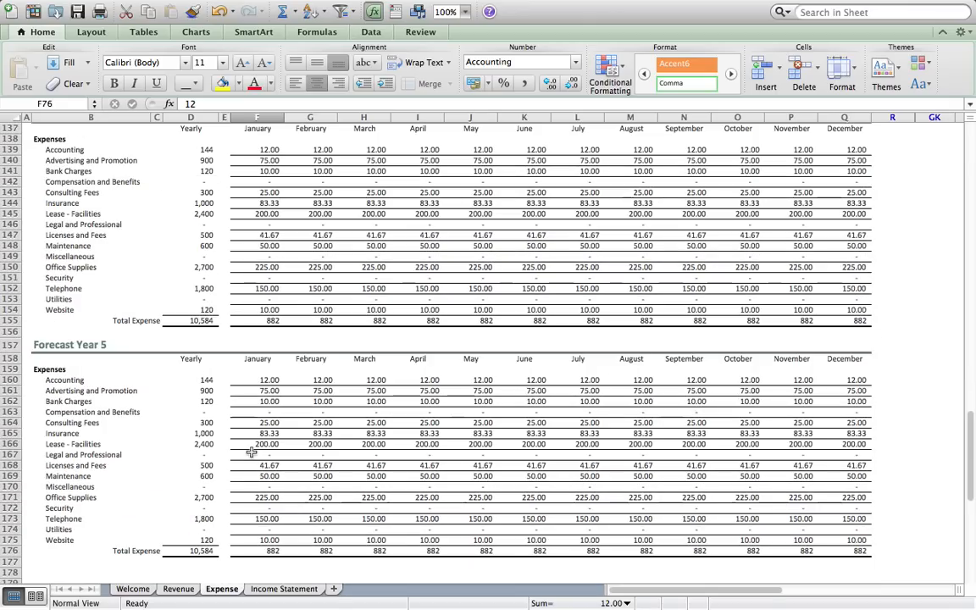
pyautogui.scroll(-1, 251, 453)
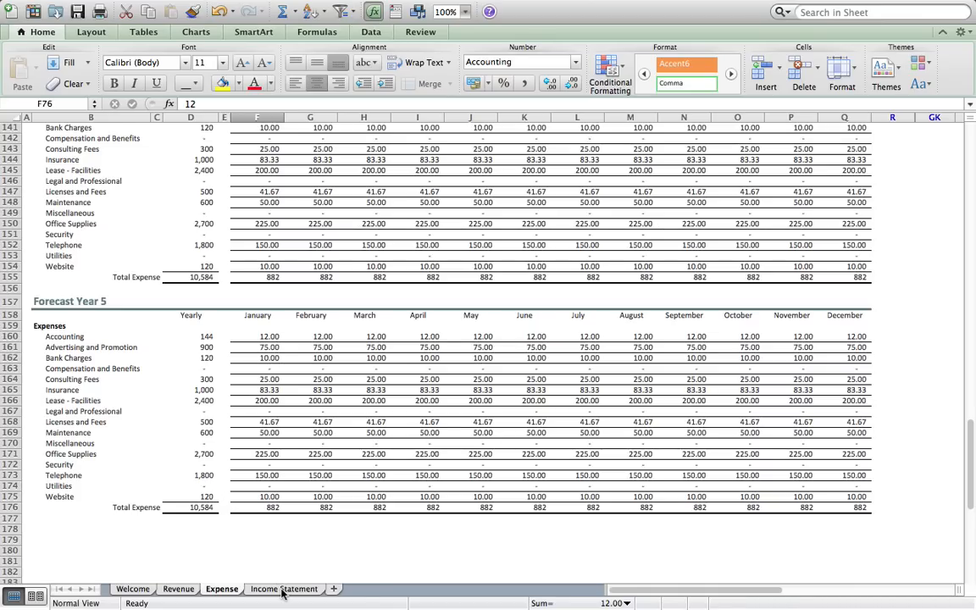
pyautogui.scroll(20, 271, 551)
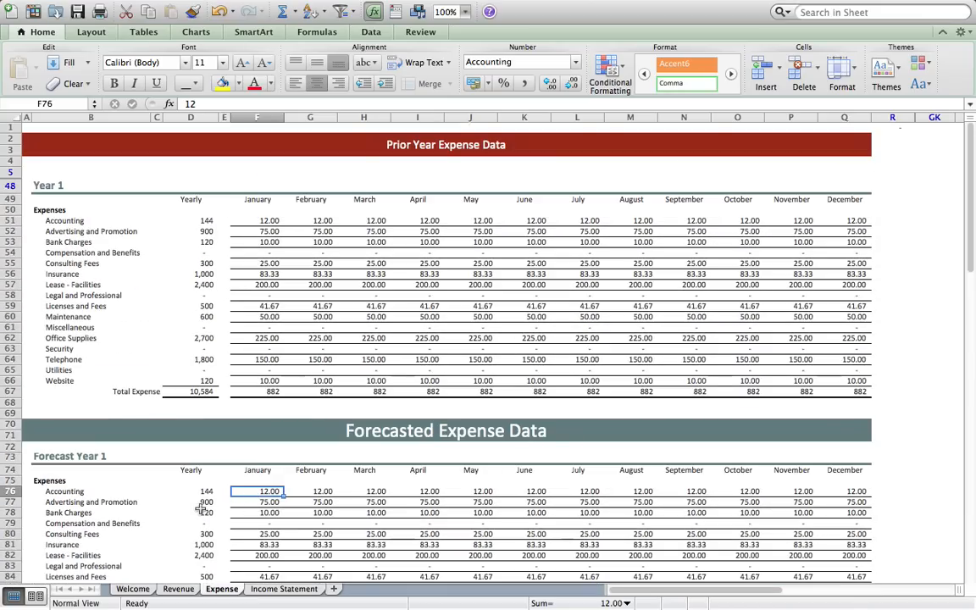
# - Reset the Revenue sheet's Q1 highlight switch to 0
pyautogui.click(179, 588)
pyautogui.scroll(10, 217, 438)
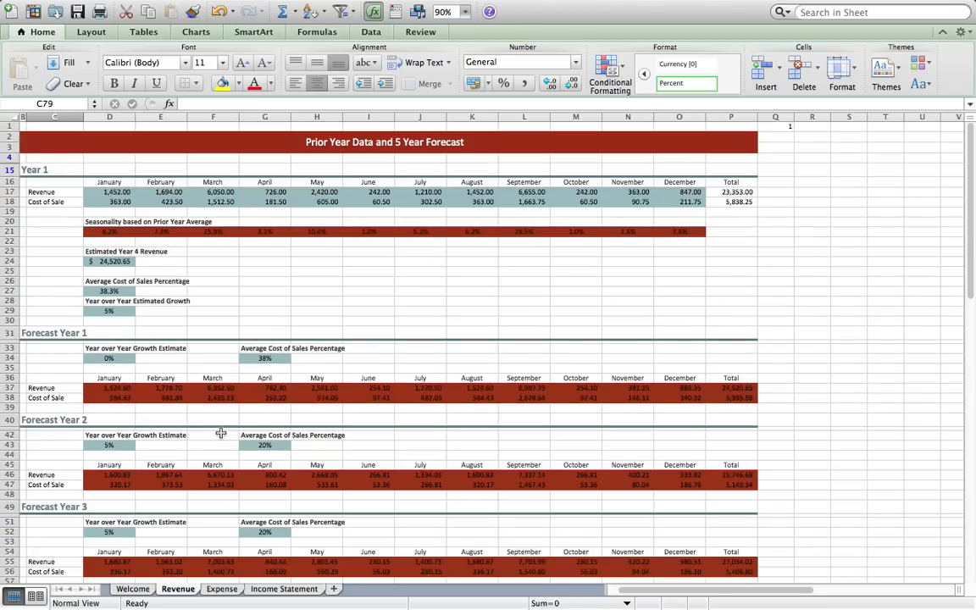
pyautogui.click(779, 126)
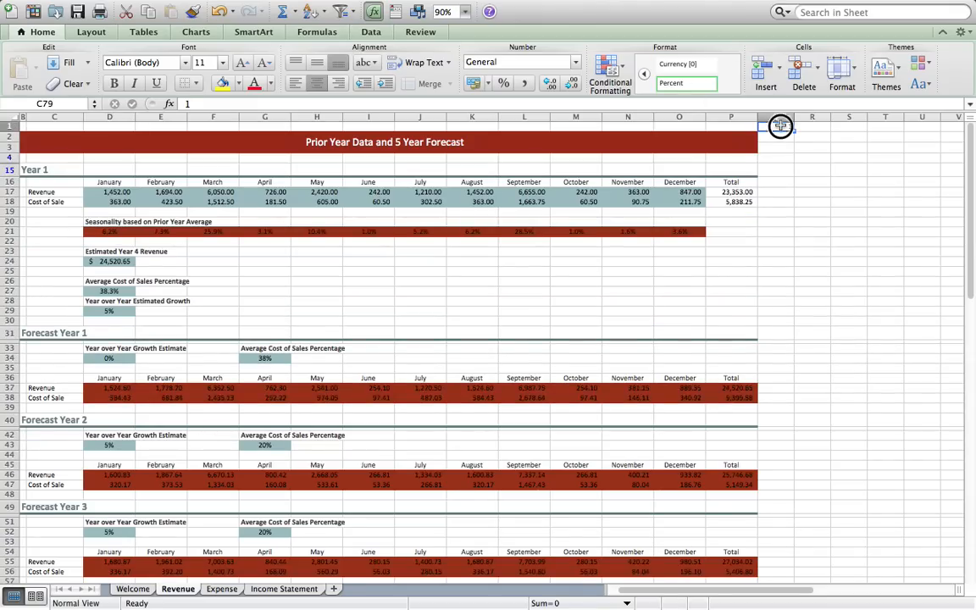
pyautogui.write('0')
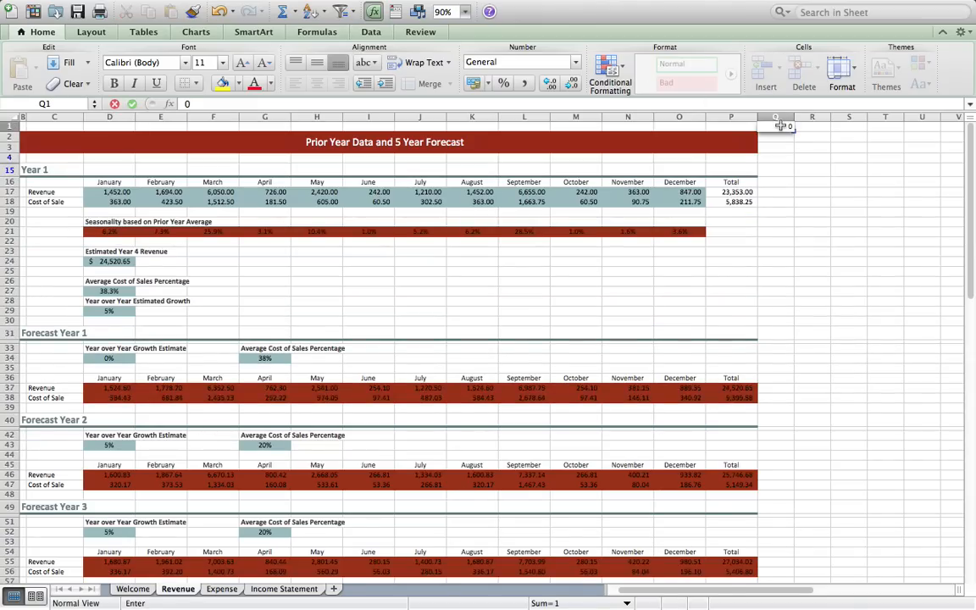
pyautogui.click(797, 221)
# - Set Expense sheet R1 to 1, return it to 0, and open the Income Statement
pyautogui.click(222, 589)
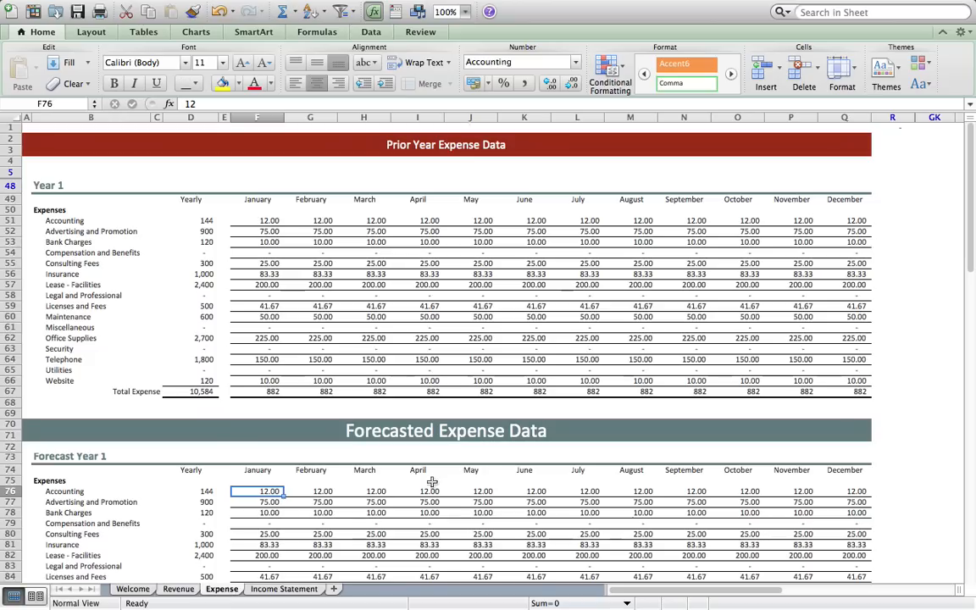
pyautogui.click(903, 127)
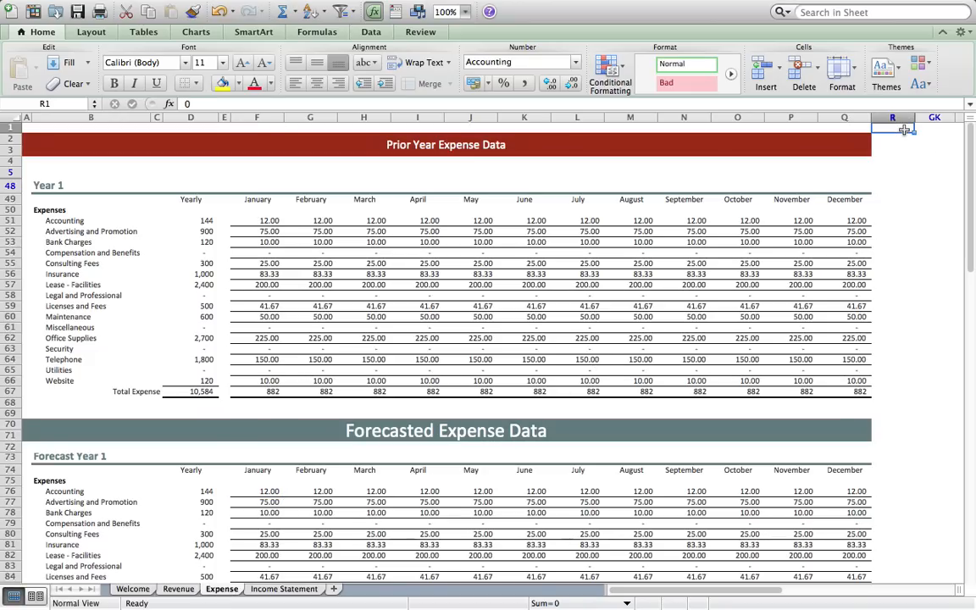
pyautogui.write('1')
pyautogui.press('Return')
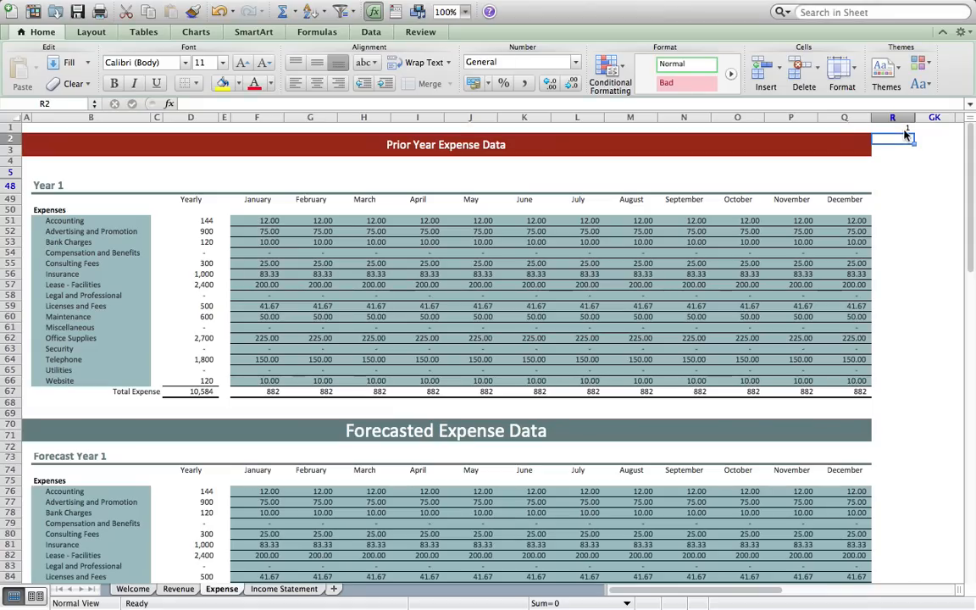
pyautogui.click(904, 130)
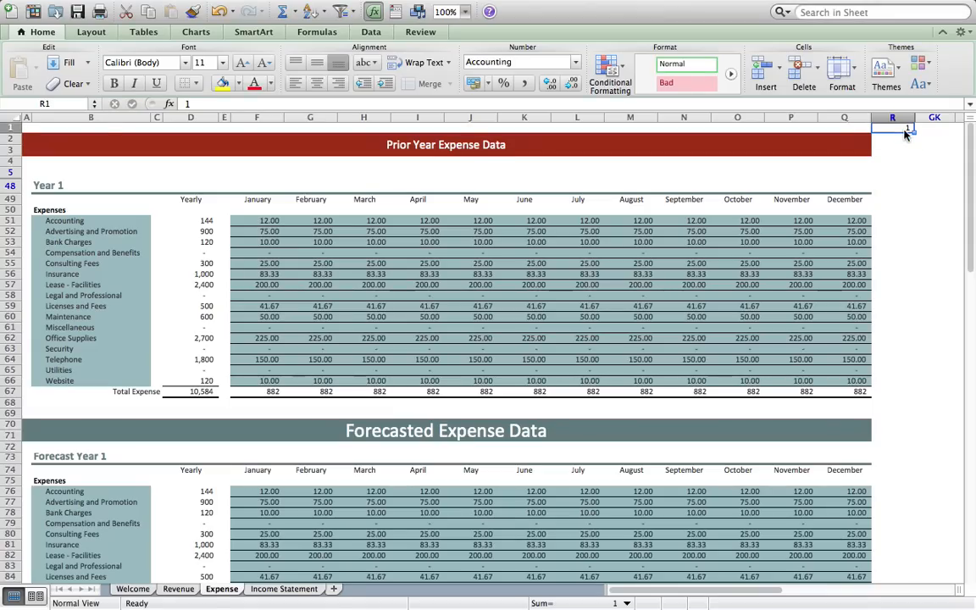
pyautogui.write('0')
pyautogui.press('Return')
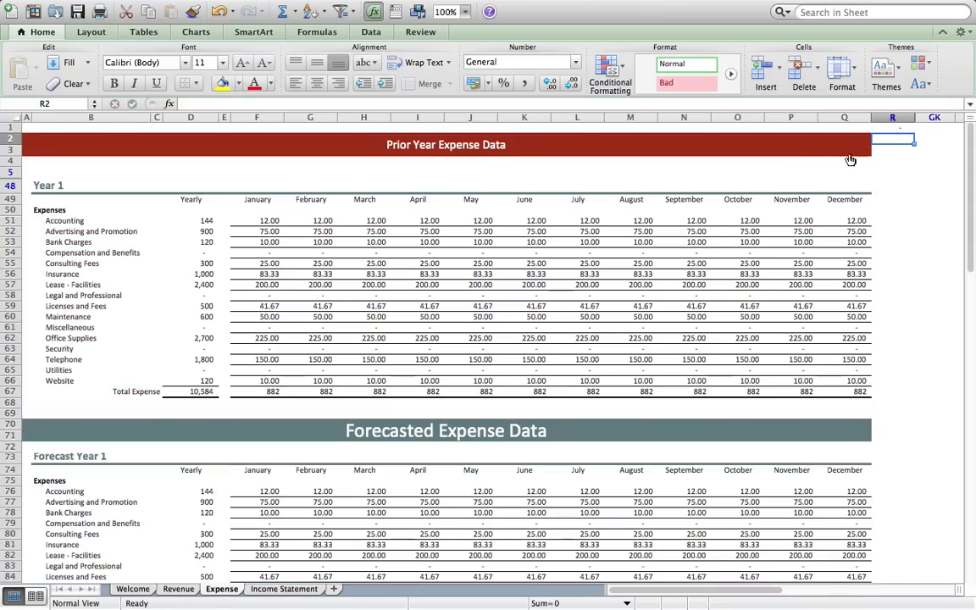
pyautogui.click(284, 589)
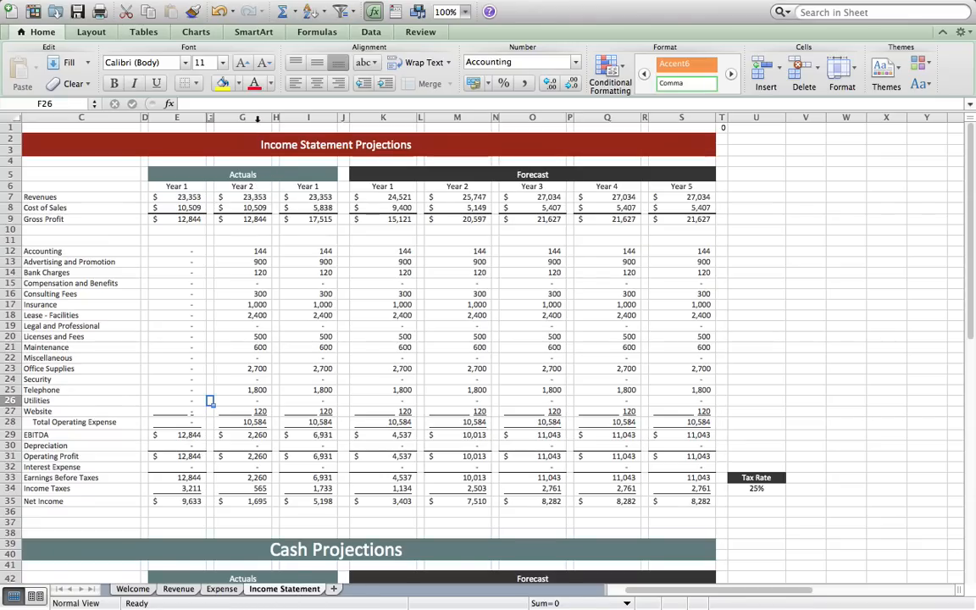
# - In Cash Projections, clear the actual Year 2 Beginning Cash and Net Income values
pyautogui.scroll(-5, 269, 364)
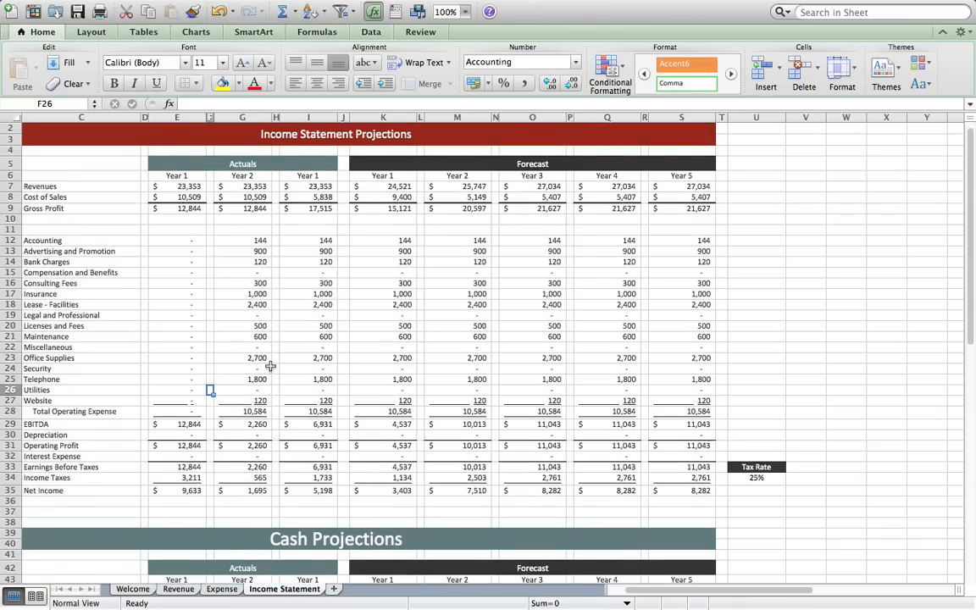
pyautogui.scroll(-4, 270, 364)
pyautogui.scroll(1, 269, 364)
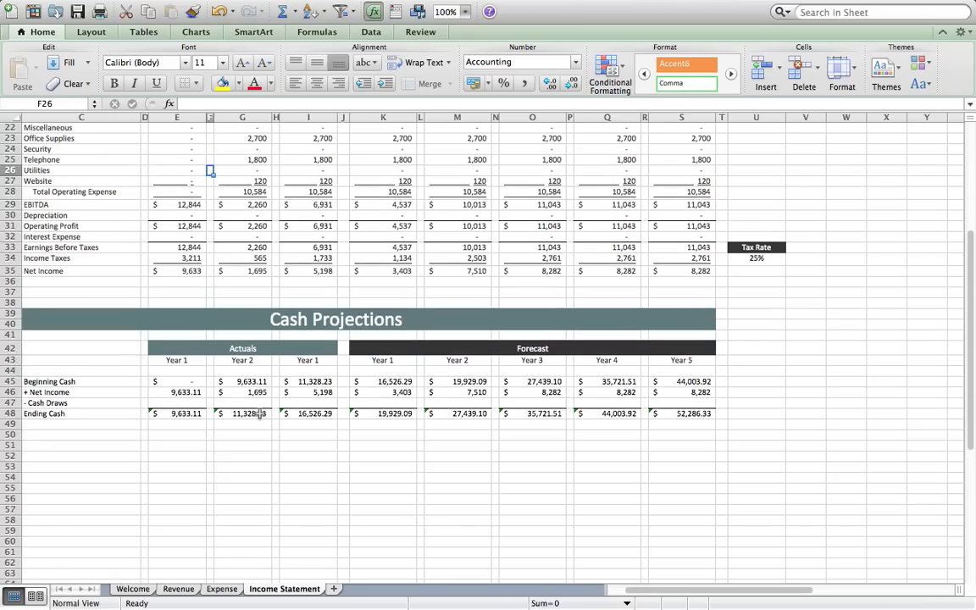
pyautogui.click(252, 382)
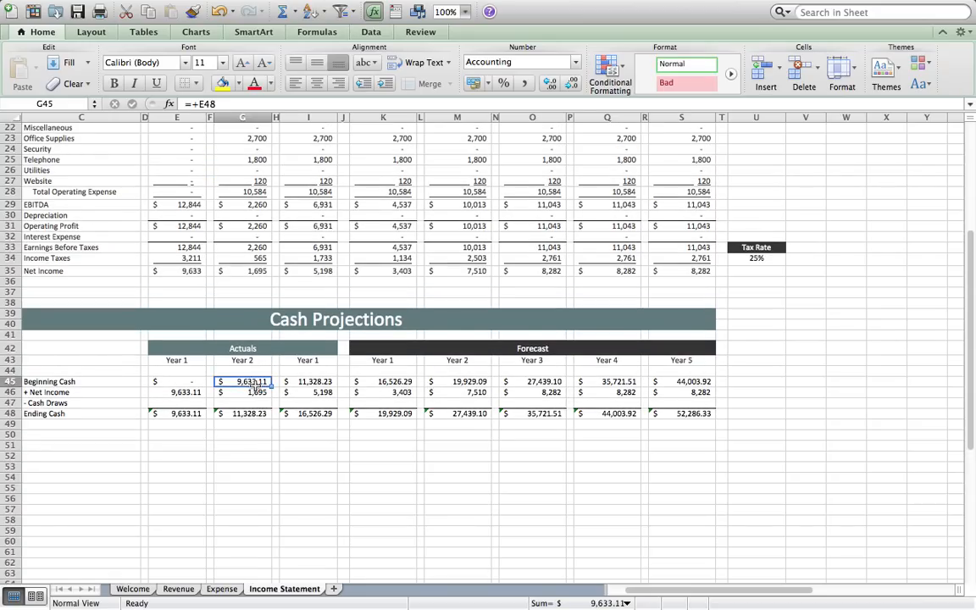
pyautogui.moveTo(196, 382); pyautogui.dragTo(231, 392)
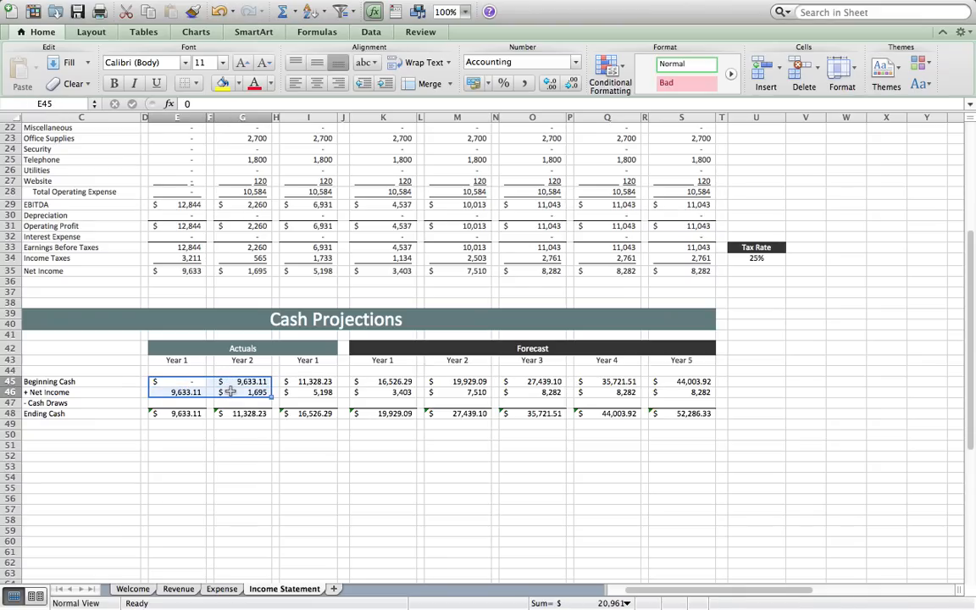
pyautogui.press('Right')
pyautogui.press('Right')
pyautogui.press('BackSpace')
pyautogui.press('Return')
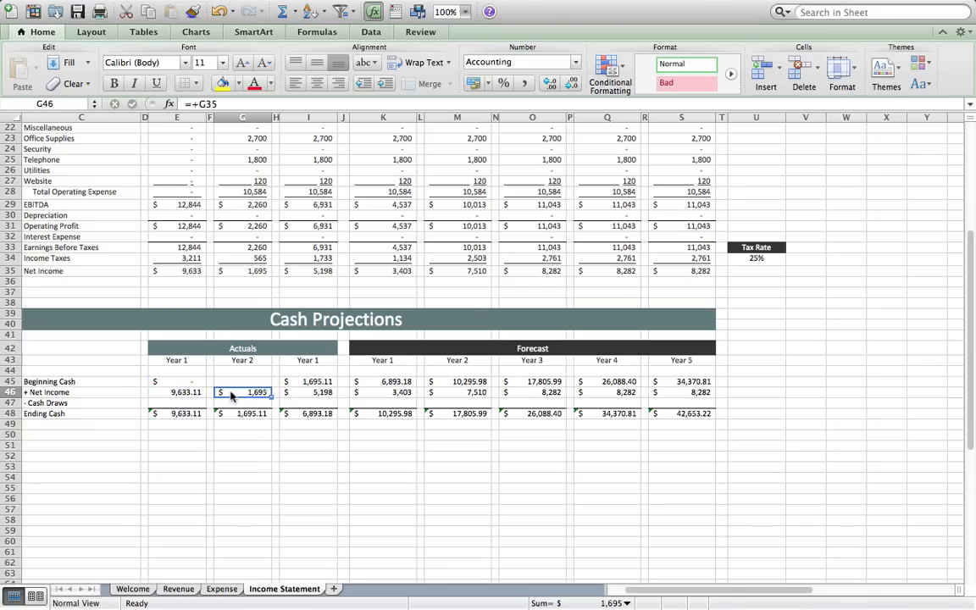
pyautogui.press('BackSpace')
pyautogui.press('Return')
# - Clear the Year 1 Net Income value, then return to the Revenue sheet
pyautogui.press('Left')
pyautogui.press('Left')
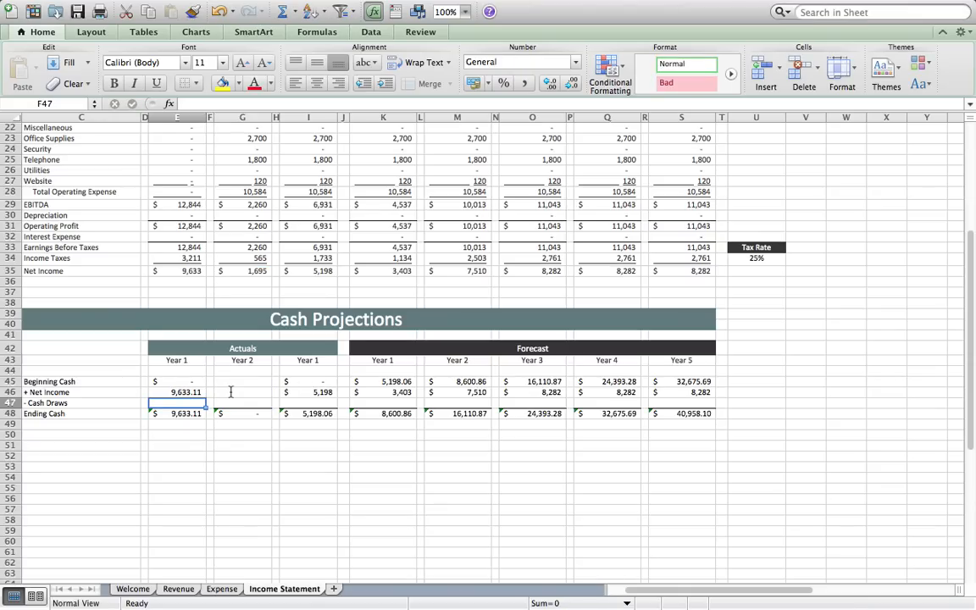
pyautogui.press('Up')
pyautogui.press('BackSpace')
pyautogui.press('Return')
pyautogui.press('Down')
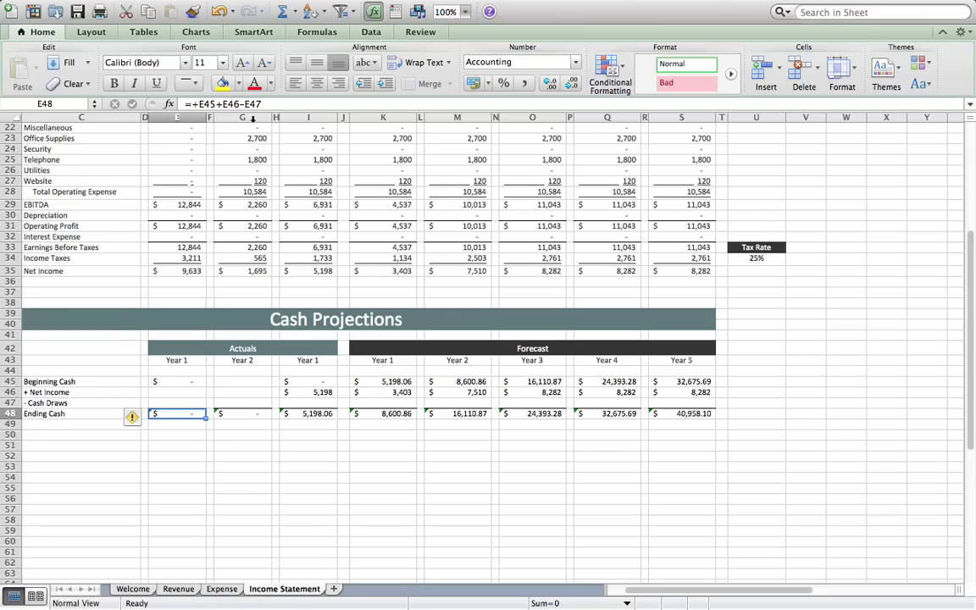
pyautogui.moveTo(252, 117); pyautogui.dragTo(191, 118)
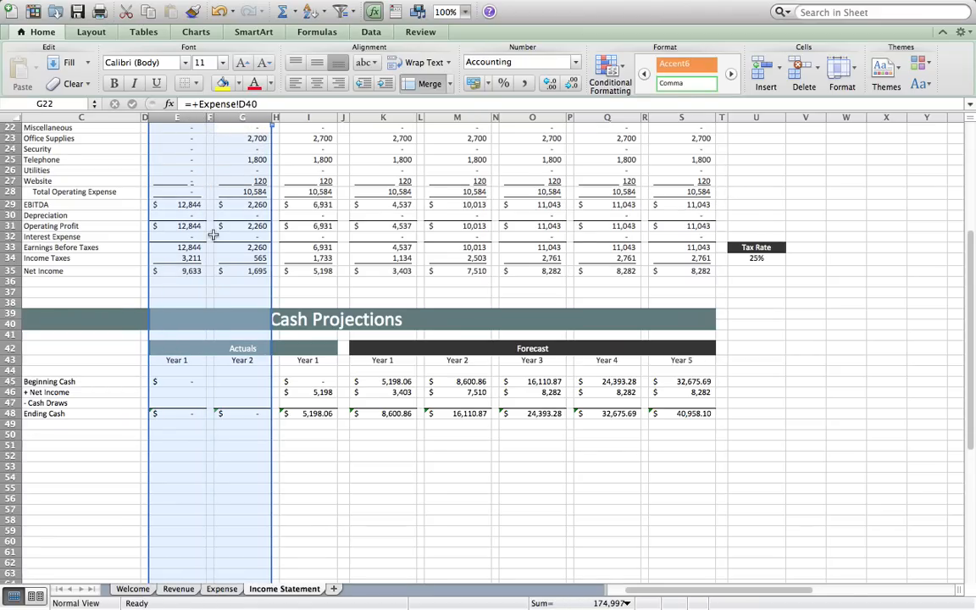
pyautogui.scroll(7, 214, 236)
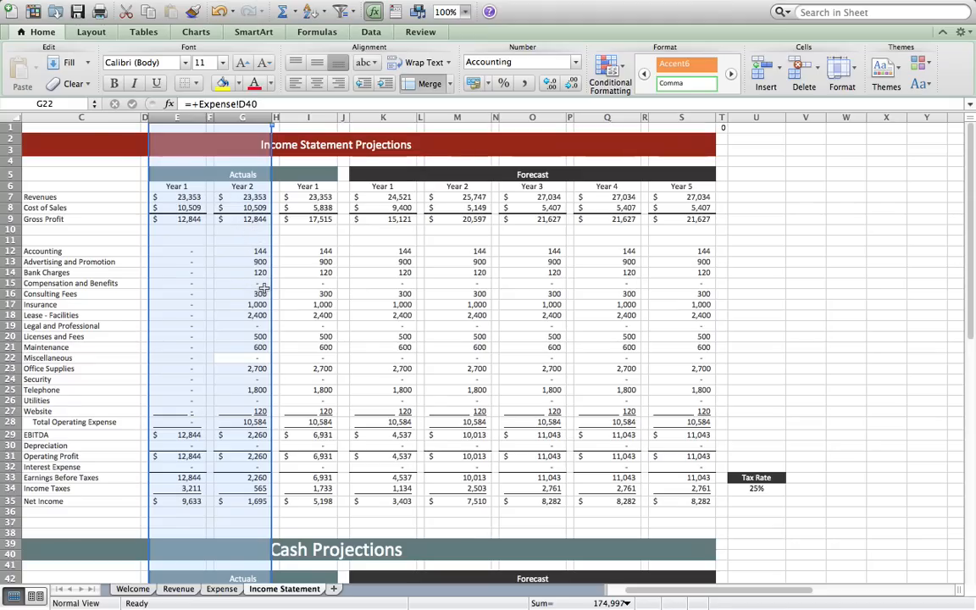
pyautogui.click(182, 590)
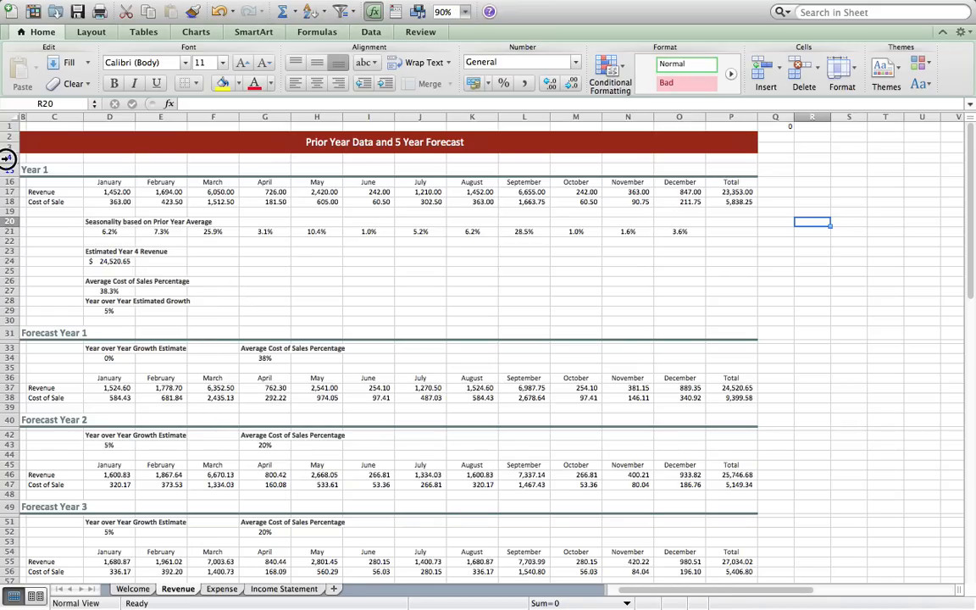
# - Unhide the prior-year rows hidden within rows 4–18 on the Revenue sheet
pyautogui.moveTo(7, 159); pyautogui.dragTo(12, 201)
pyautogui.rightClick(12, 201)
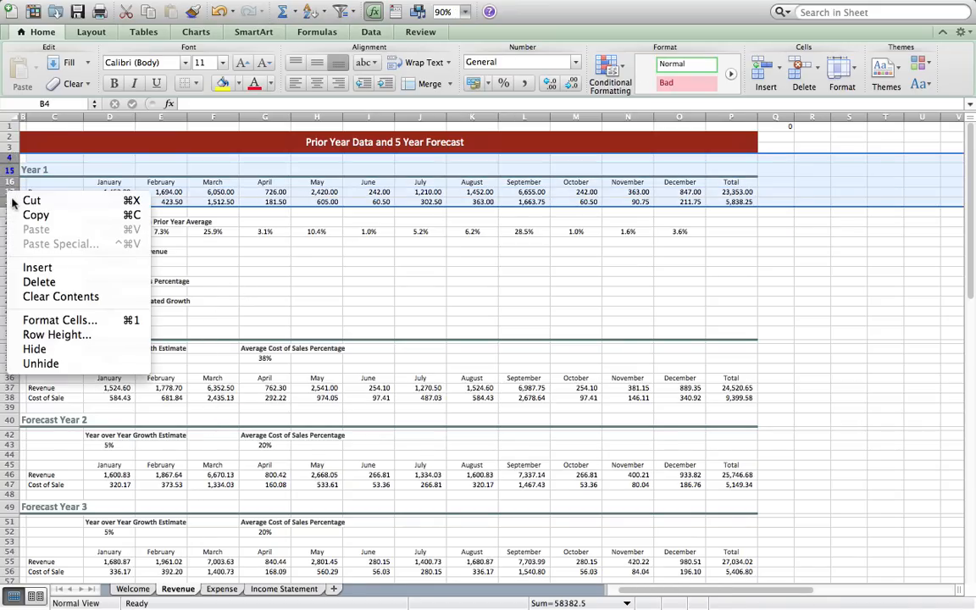
pyautogui.click(44, 361)
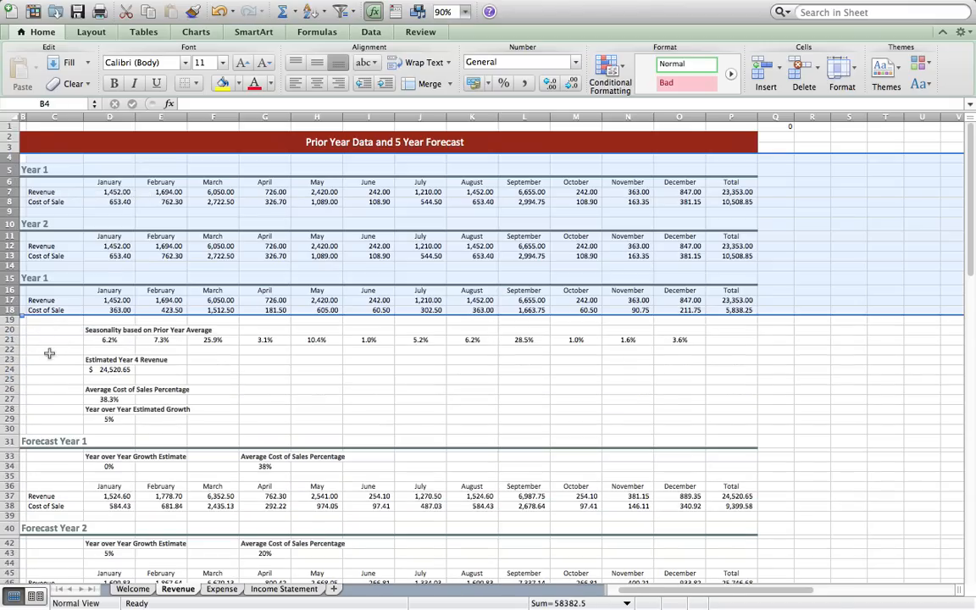
# - Clear the Year 1 and Year 2 Revenue and Cost of Sale values (D7:O8, D12:O13)
pyautogui.click(108, 193)
pyautogui.moveTo(335, 196); pyautogui.dragTo(664, 204)
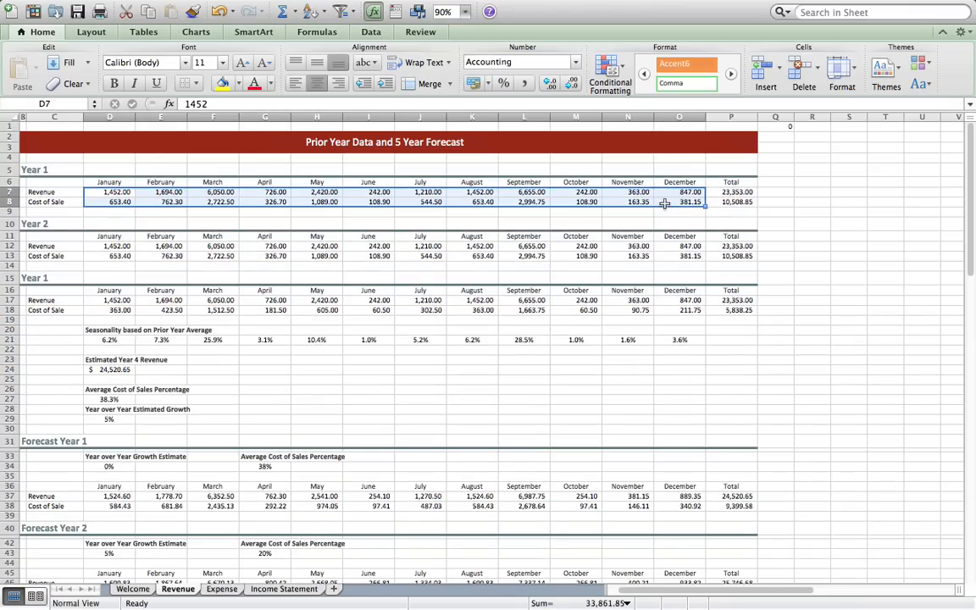
pyautogui.rightClick(664, 203)
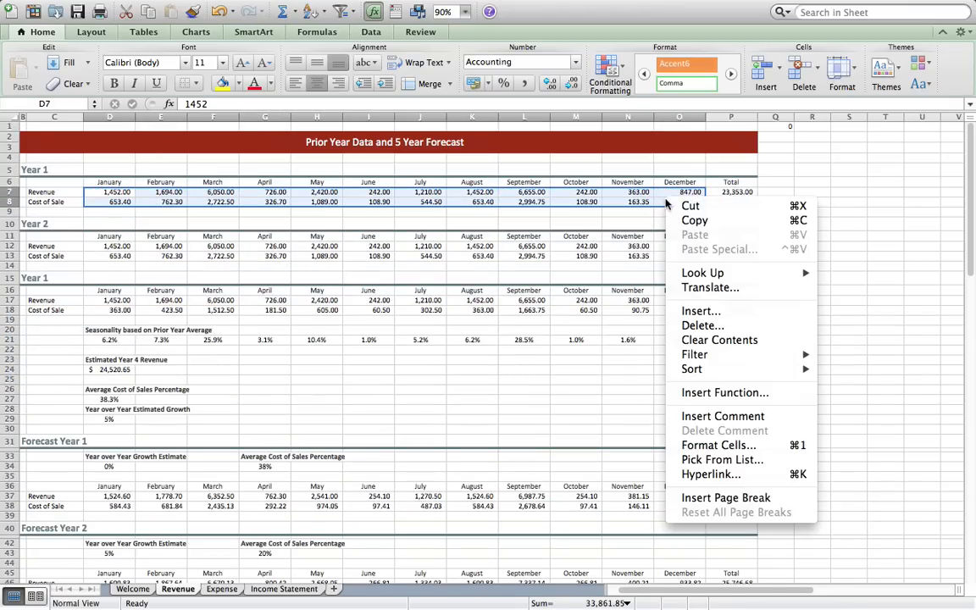
pyautogui.click(719, 339)
pyautogui.moveTo(110, 246); pyautogui.dragTo(685, 258)
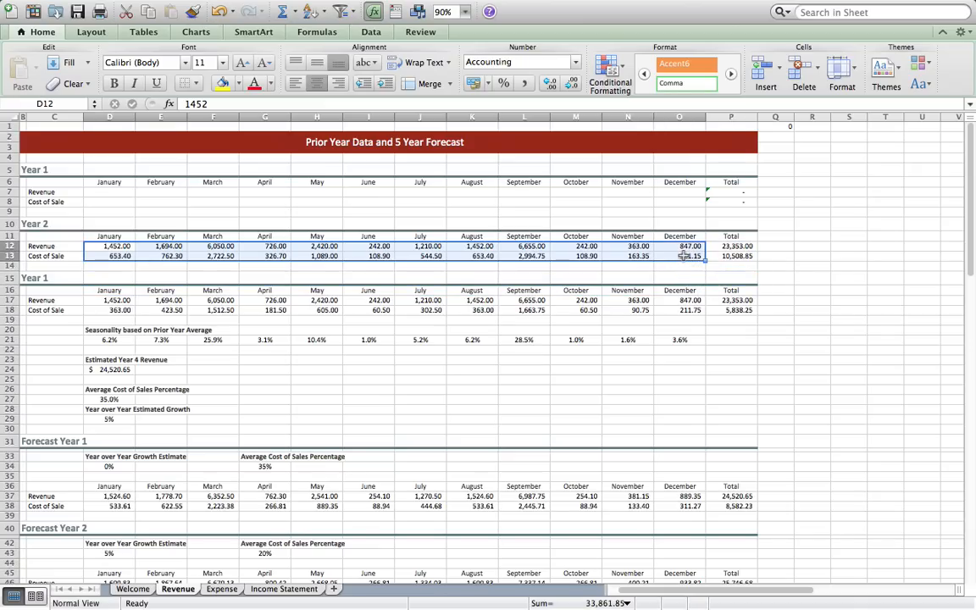
pyautogui.rightClick(684, 259)
pyautogui.click(720, 400)
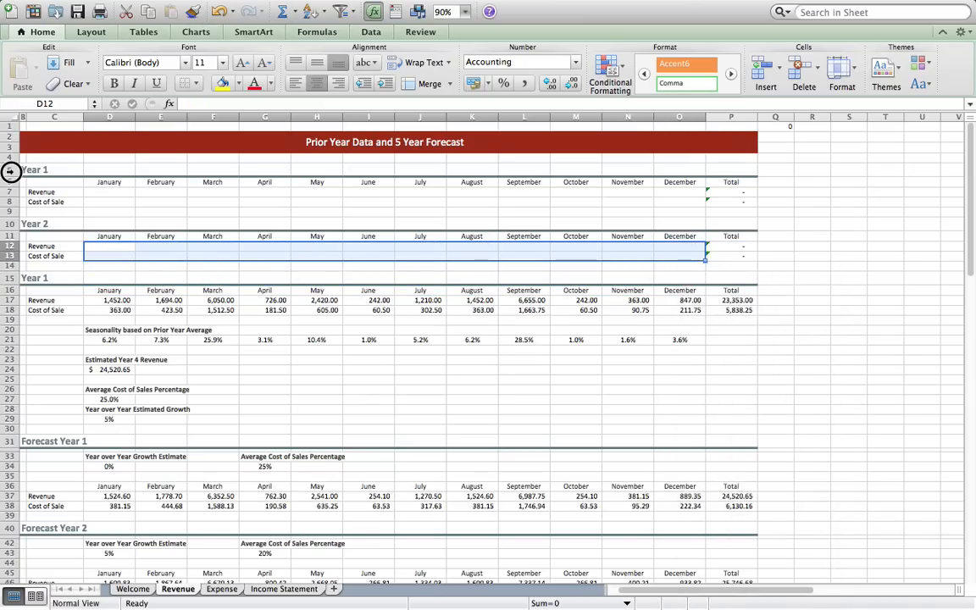
# - Hide the cleared Year 1 and Year 2 rows 5–14 again
pyautogui.moveTo(15, 169); pyautogui.dragTo(20, 258)
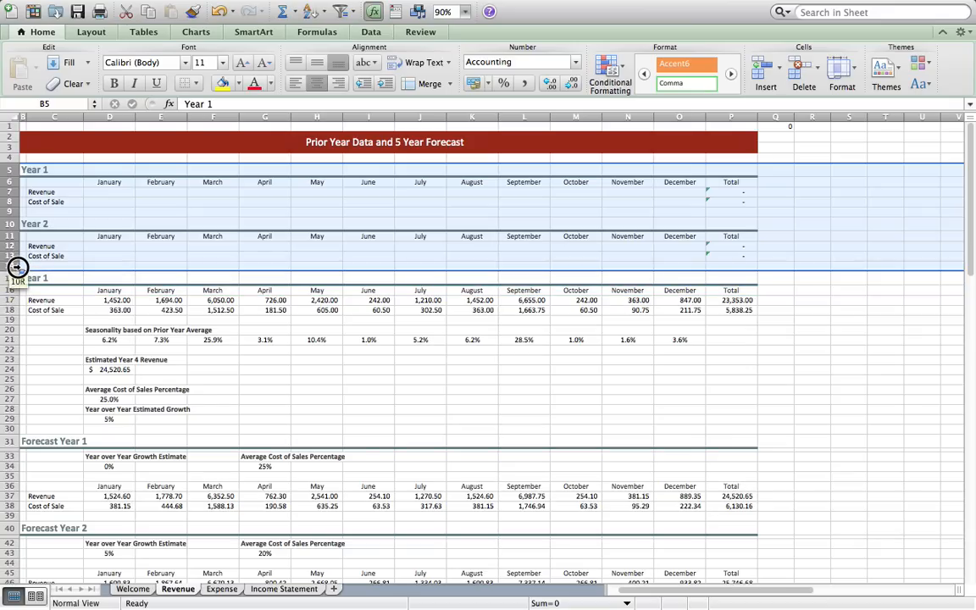
pyautogui.rightClick(22, 260)
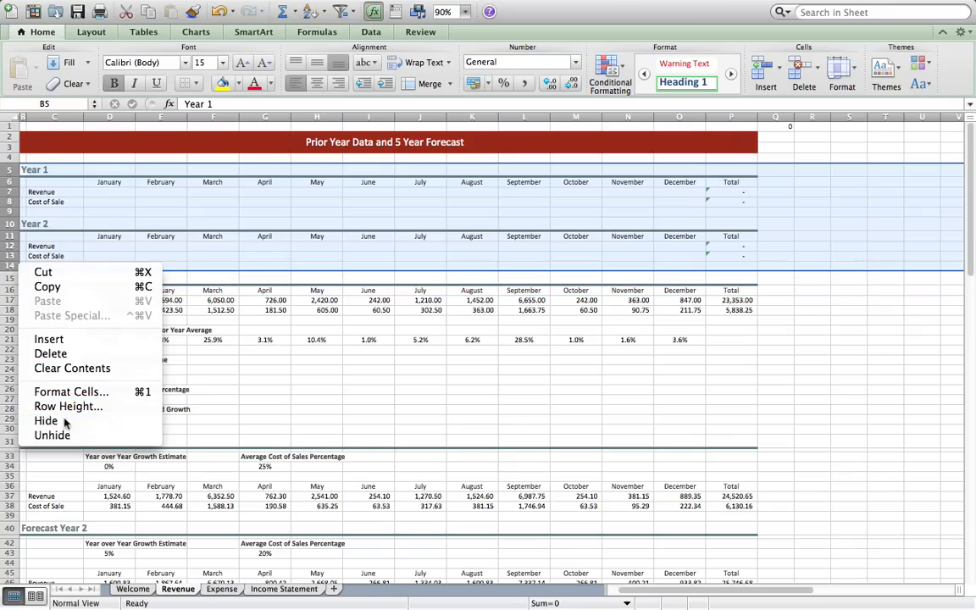
pyautogui.click(46, 420)
# - On the Expense sheet, unhide the Year 1 and Year 2 expense rows within rows 5–49
pyautogui.click(218, 590)
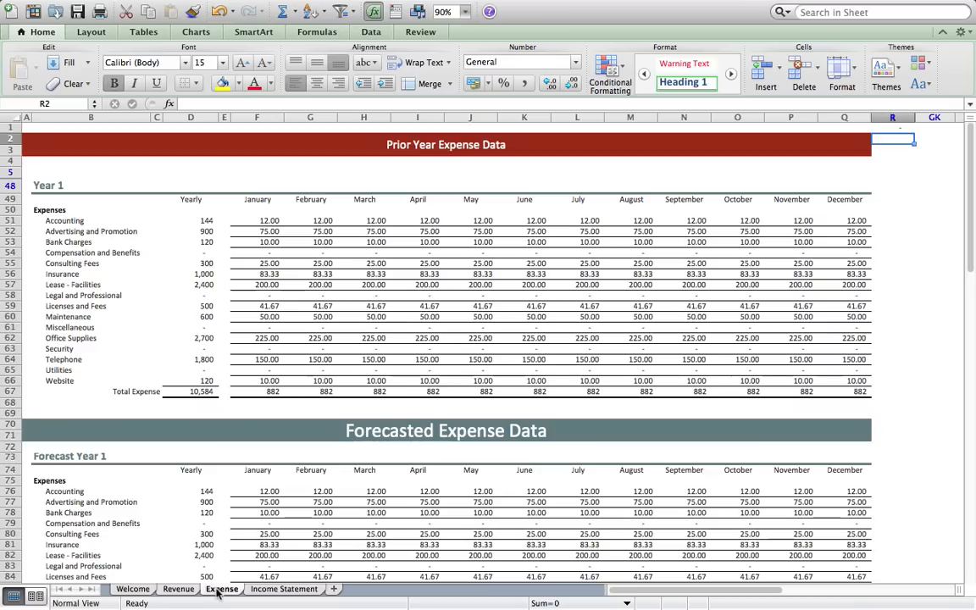
pyautogui.moveTo(12, 172); pyautogui.dragTo(11, 200)
pyautogui.rightClick(12, 199)
pyautogui.click(98, 373)
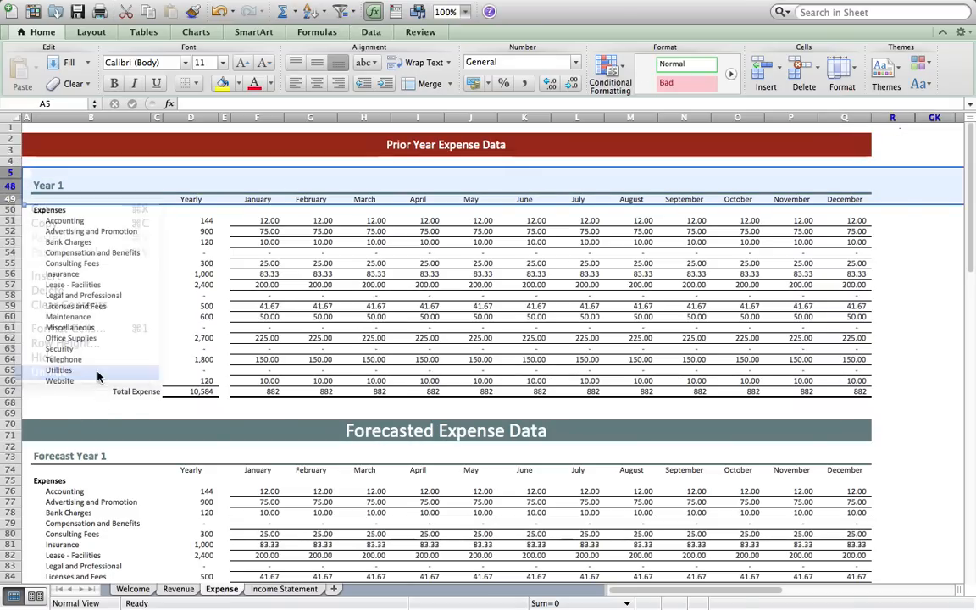
# - Clear the Year 2 monthly expense values starting at the January Accounting cell F30
pyautogui.scroll(-5, 263, 407)
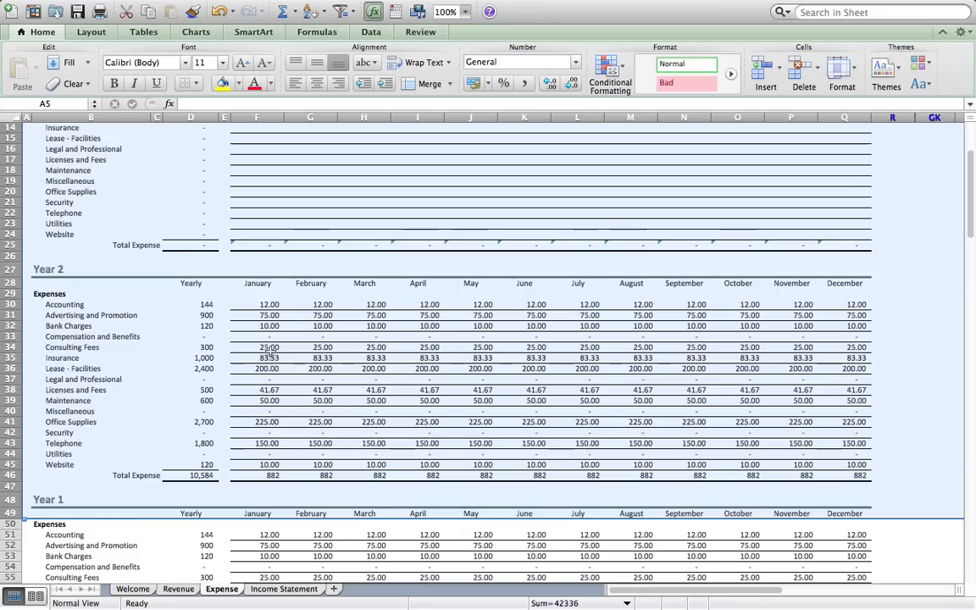
pyautogui.click(265, 303)
pyautogui.moveTo(265, 303); pyautogui.dragTo(852, 463)
pyautogui.rightClick(853, 462)
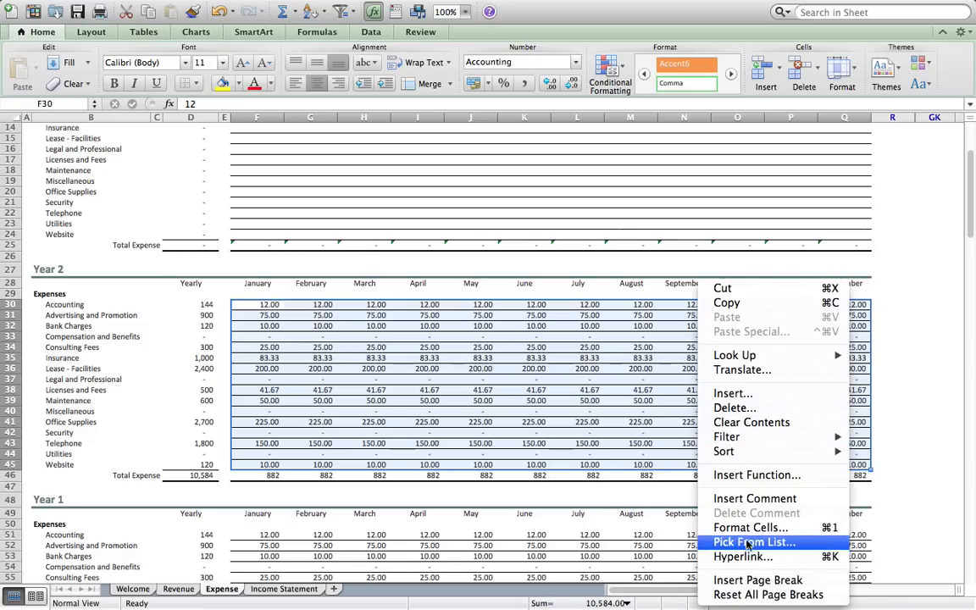
pyautogui.click(748, 422)
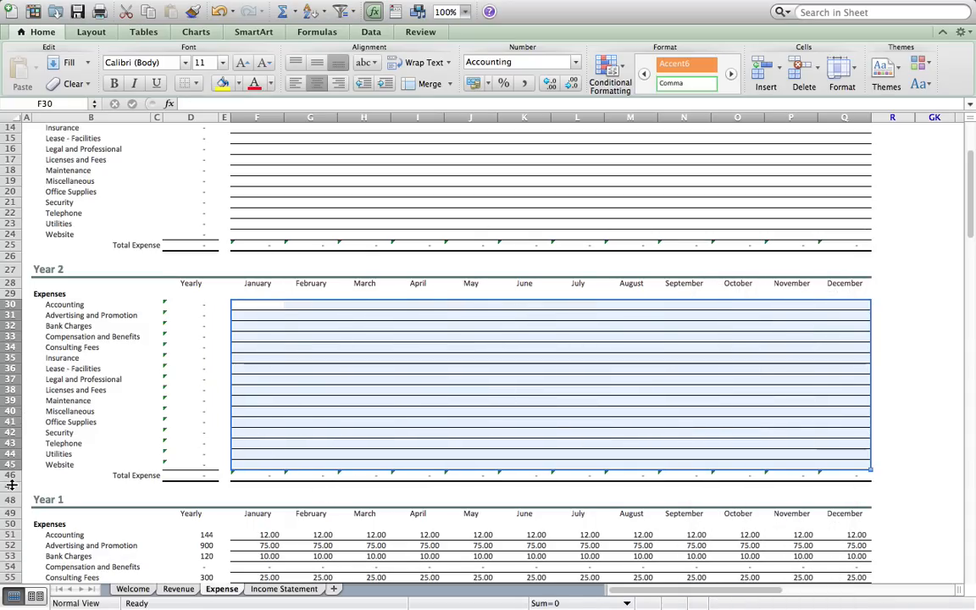
# - Hide the prior-year expense rows 5 through 47
pyautogui.moveTo(7, 486); pyautogui.dragTo(18, 173)
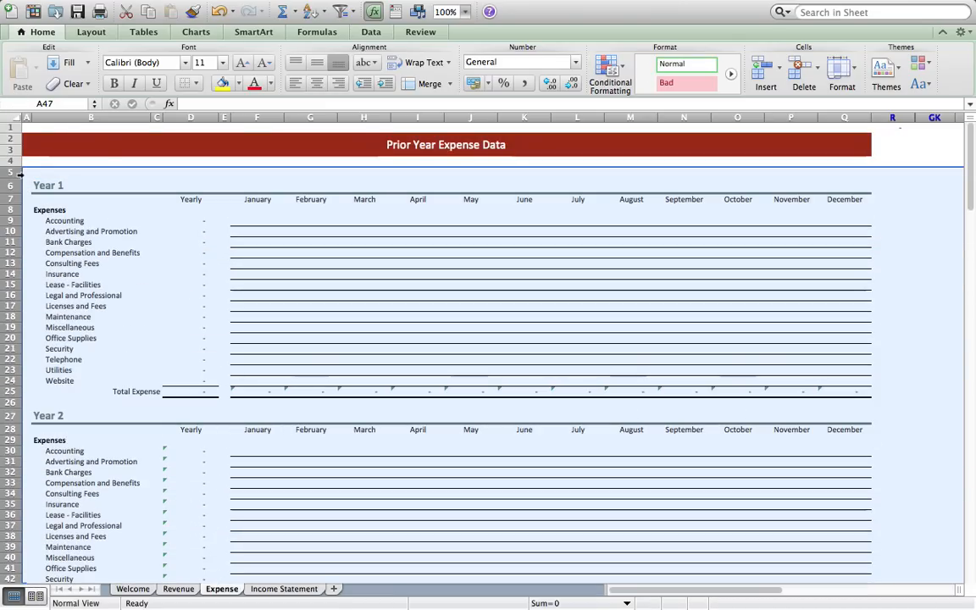
pyautogui.rightClick(33, 173)
pyautogui.click(53, 330)
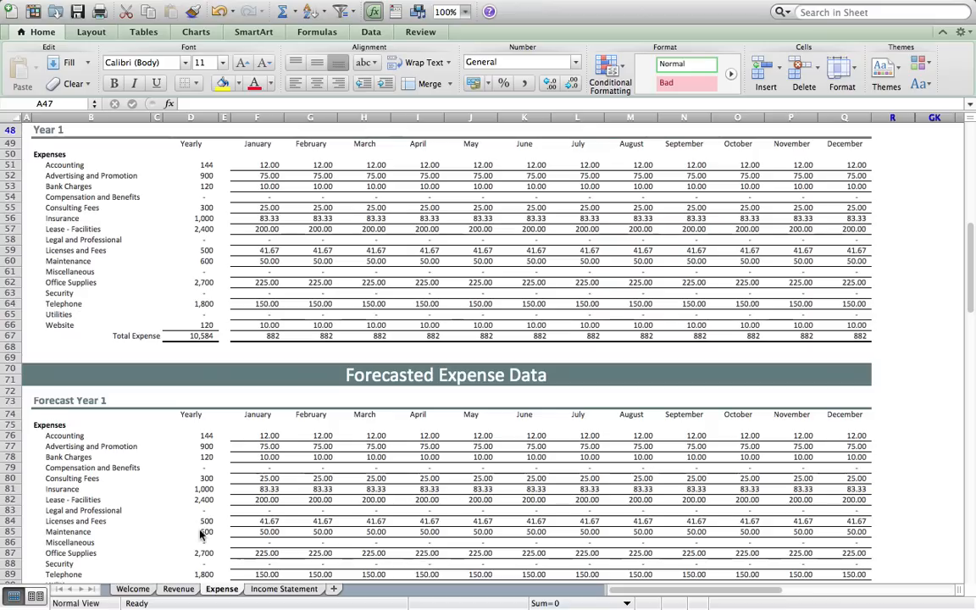
# - On the Income Statement, hide the empty Actuals columns D through G
pyautogui.click(281, 588)
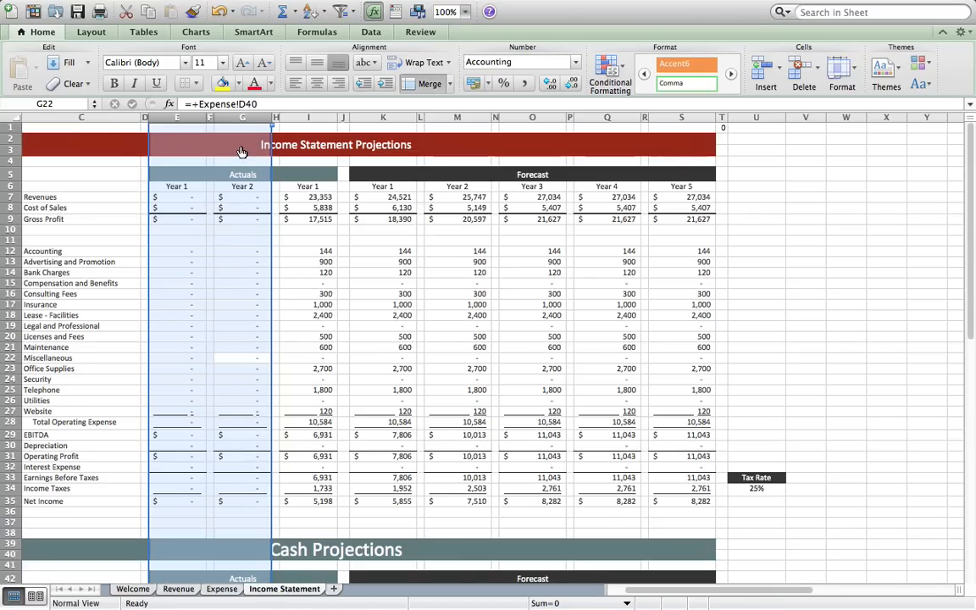
pyautogui.click(215, 114)
pyautogui.moveTo(215, 115); pyautogui.dragTo(236, 118)
pyautogui.click(187, 114)
pyautogui.rightClick(237, 123)
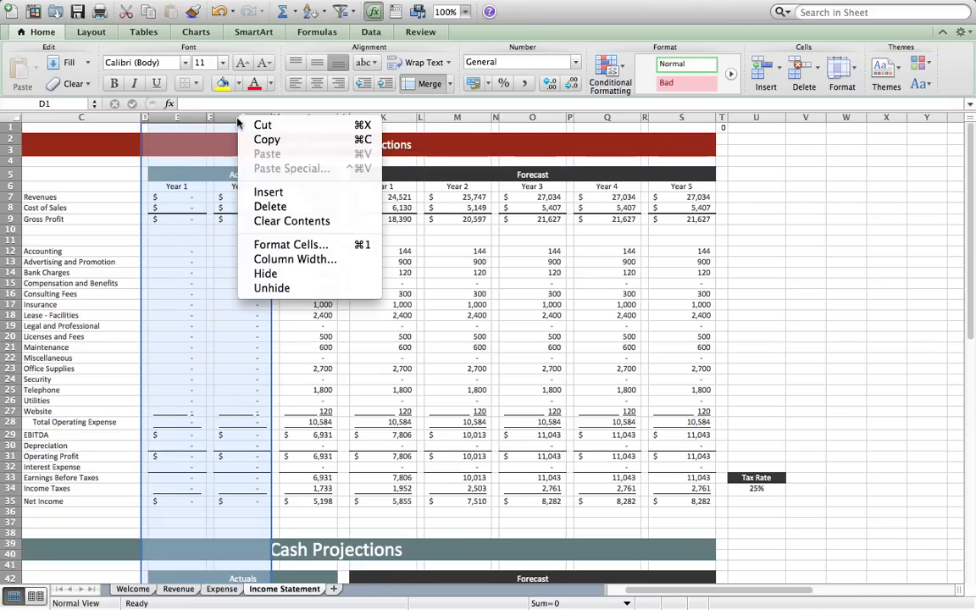
pyautogui.click(267, 273)
pyautogui.click(617, 343)
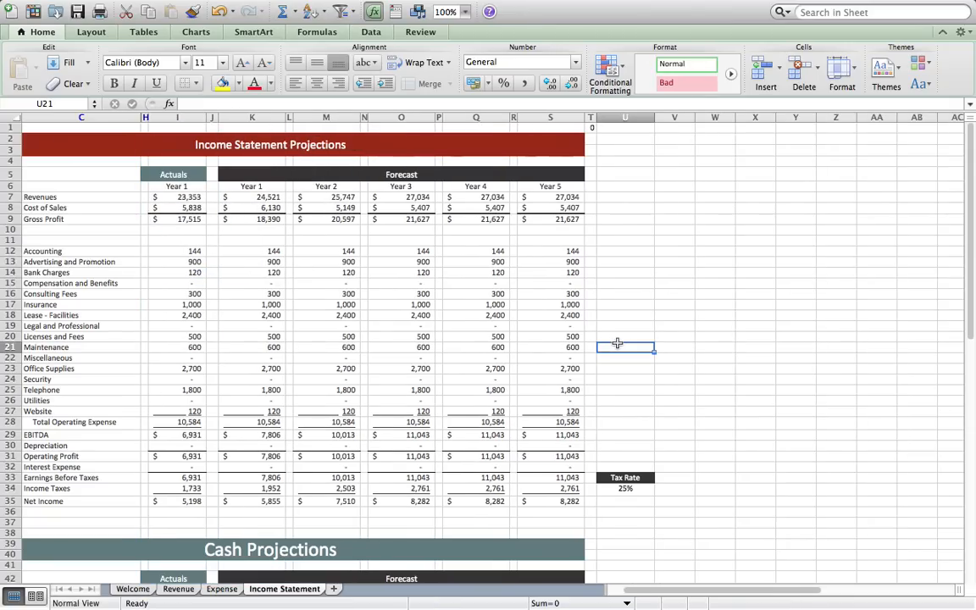
# - Set the flag cell T1 to 1 to shade the input cells
pyautogui.click(591, 127)
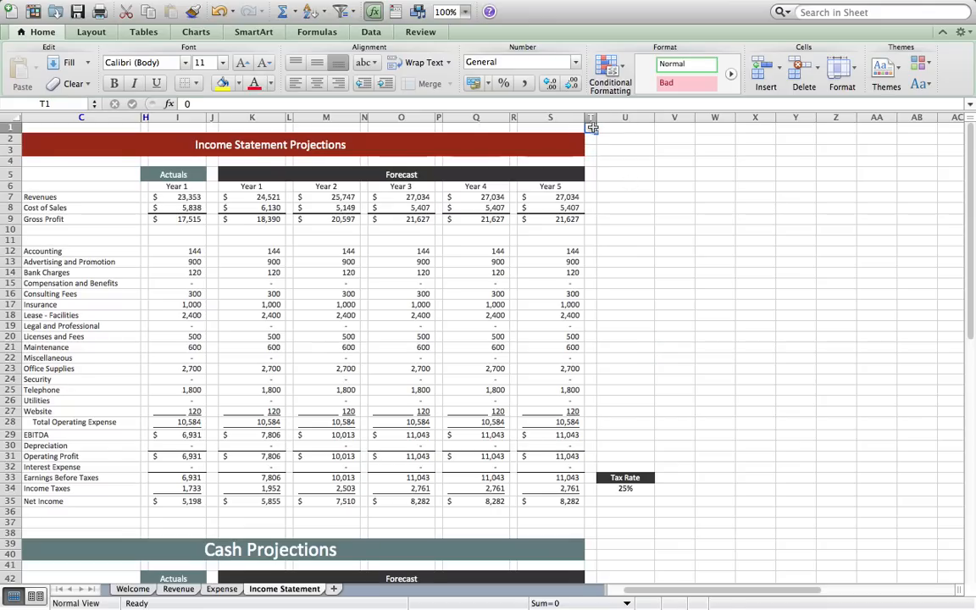
pyautogui.write('1')
pyautogui.click(631, 172)
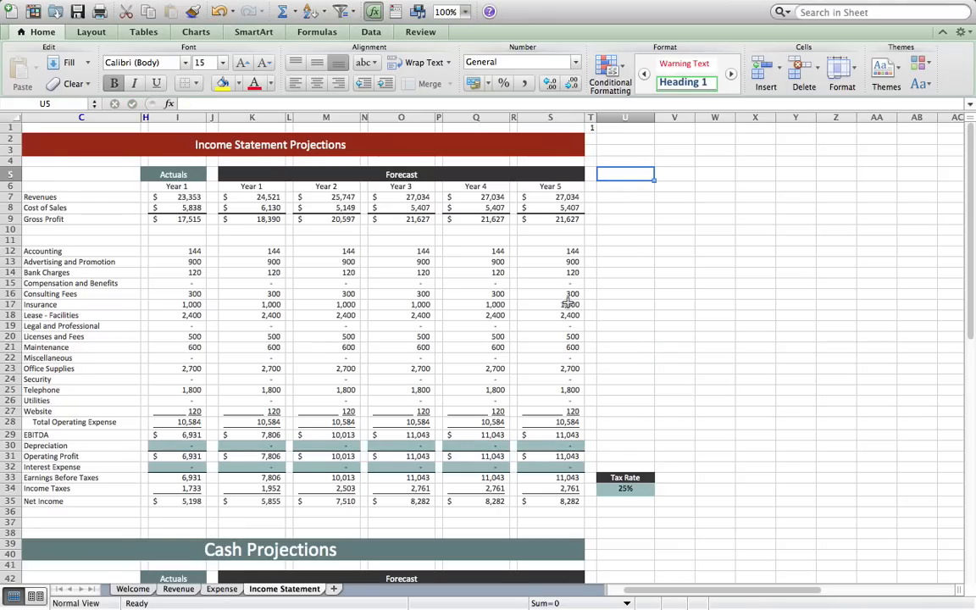
pyautogui.scroll(-3, 568, 303)
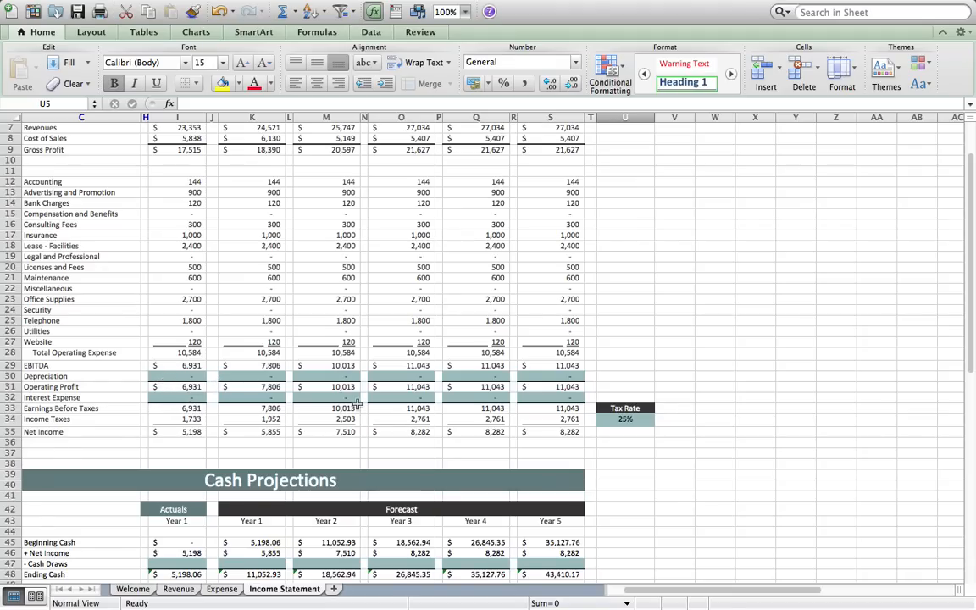
# - Change the tax rate in U34 from 25% to 35%, checking the income tax formula in I34
pyautogui.click(178, 419)
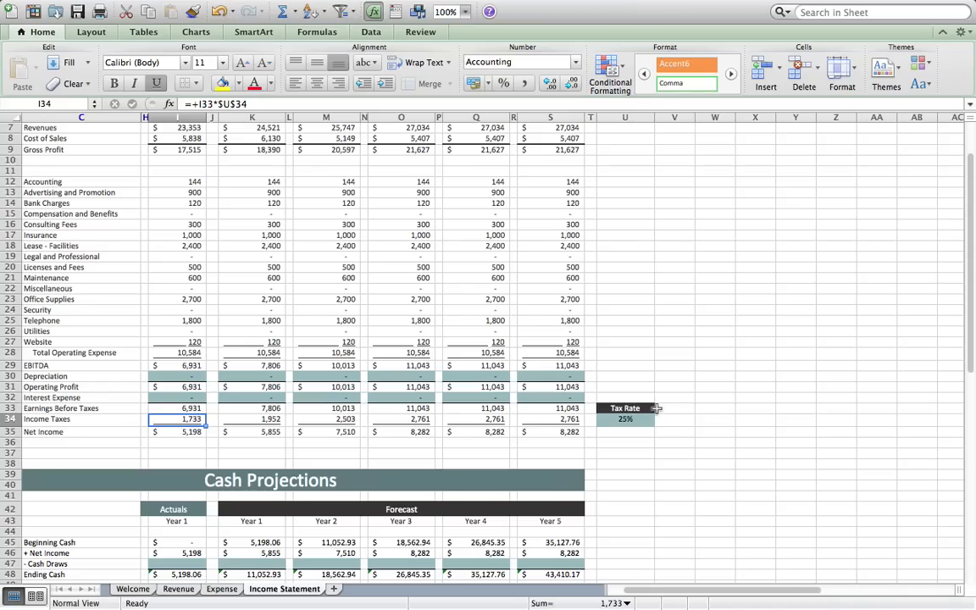
pyautogui.click(641, 418)
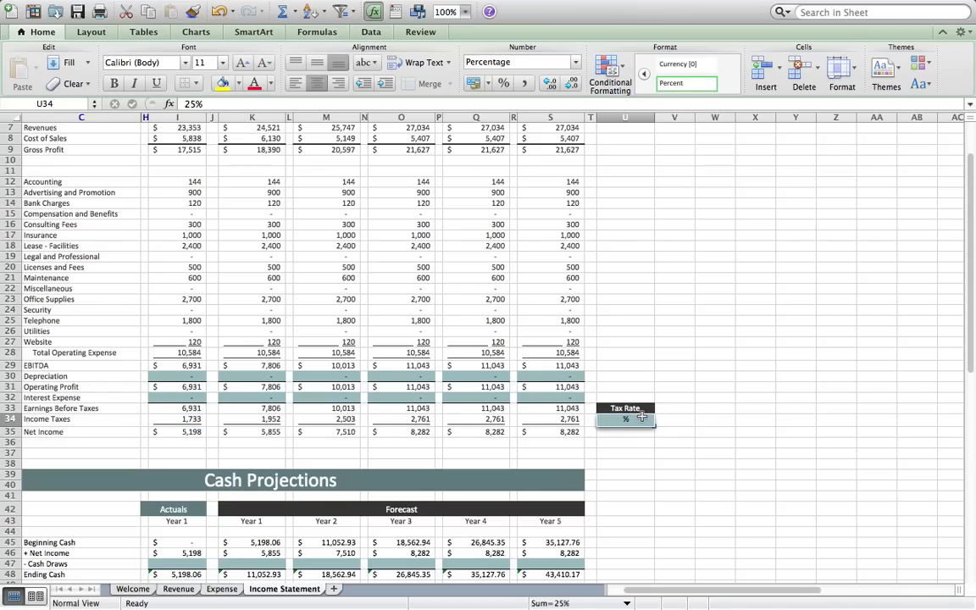
pyautogui.write('35')
pyautogui.press('Return')
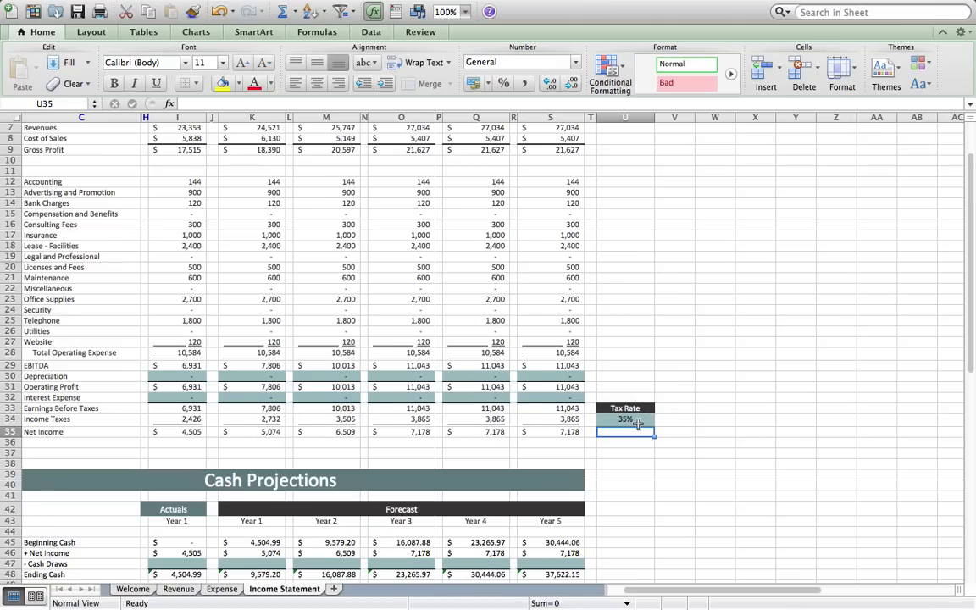
pyautogui.scroll(-5, 637, 424)
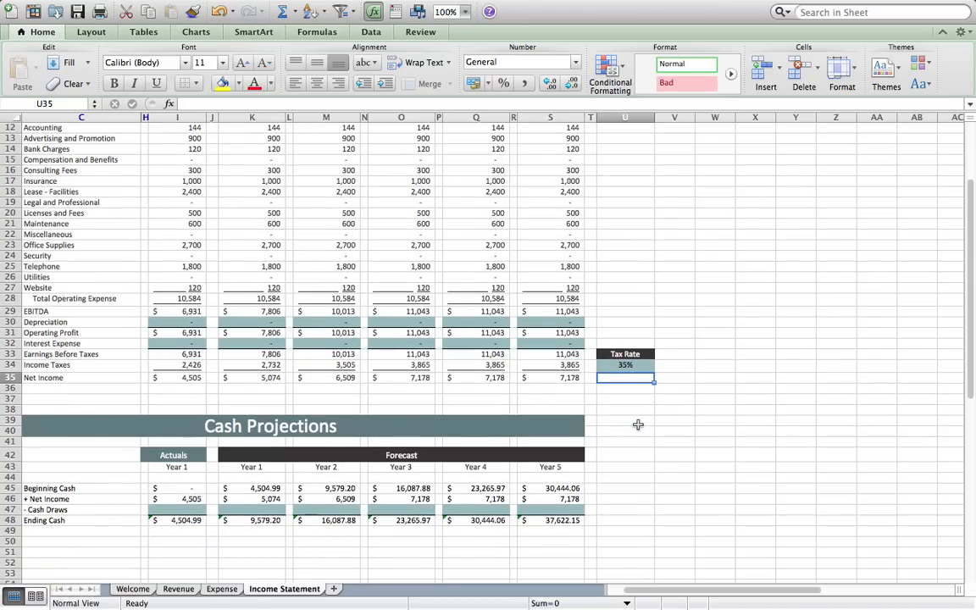
# - Enter cash draws of 2,500 in K47 and 3,500 in M47 for forecast Years 1 and 2
pyautogui.click(248, 507)
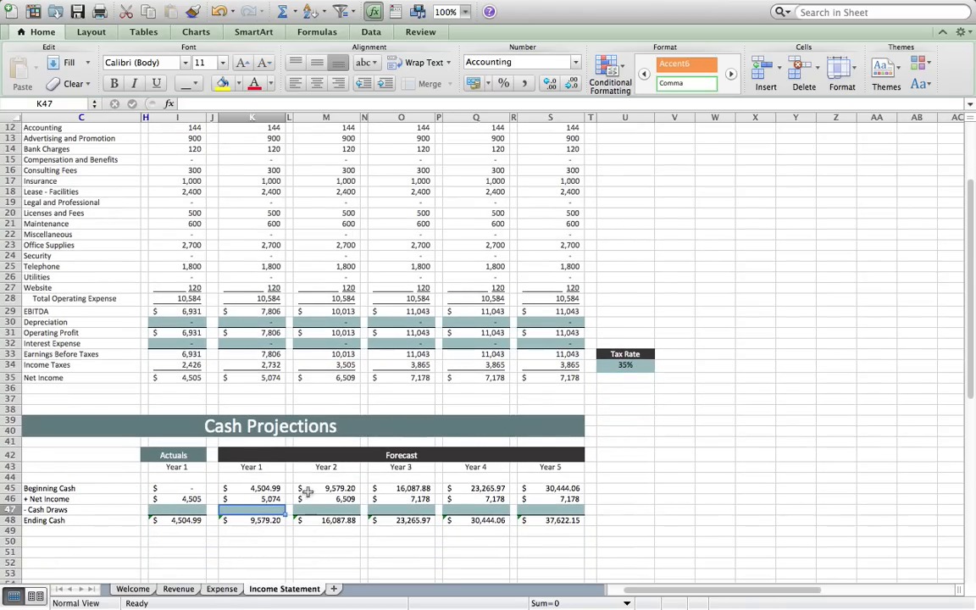
pyautogui.write('2,5')
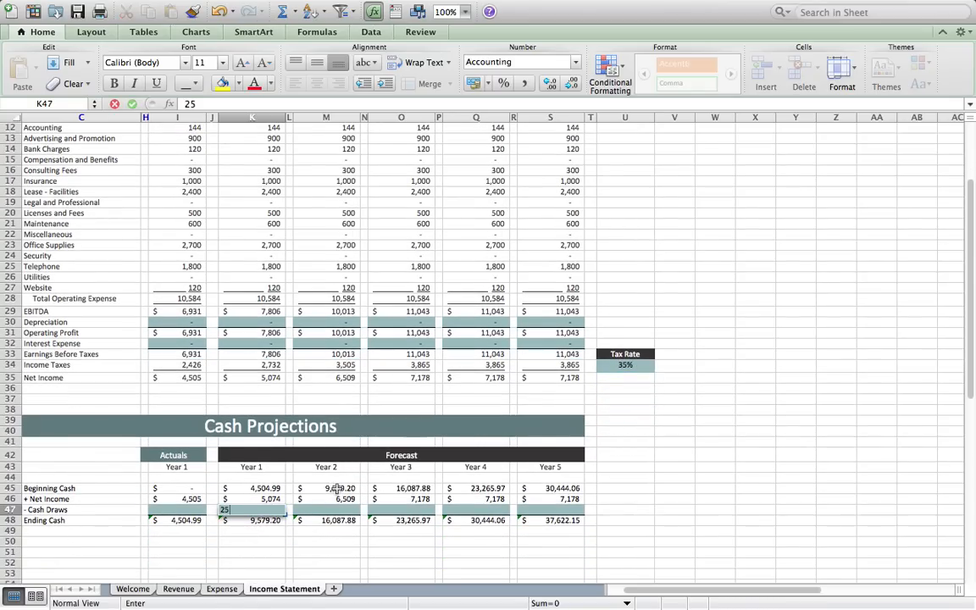
pyautogui.write('00')
pyautogui.press('Return')
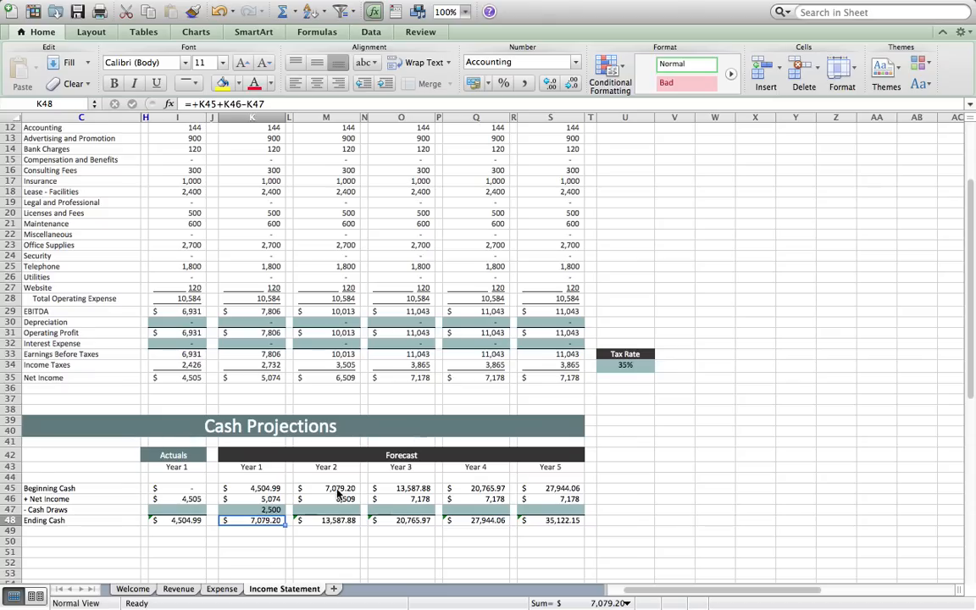
pyautogui.press('Up')
pyautogui.press('Right')
pyautogui.press('Right')
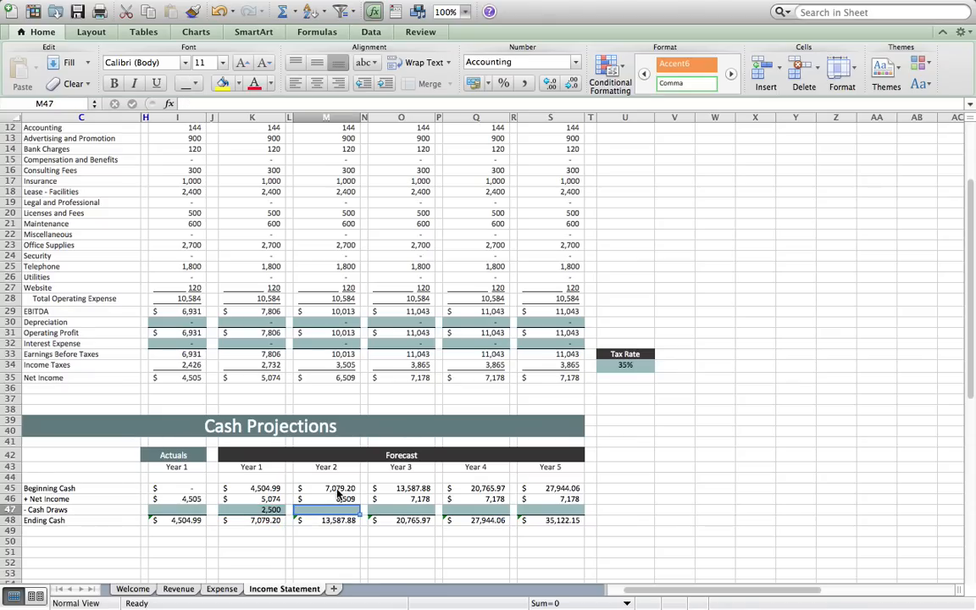
pyautogui.write('3500')
pyautogui.press('Return')
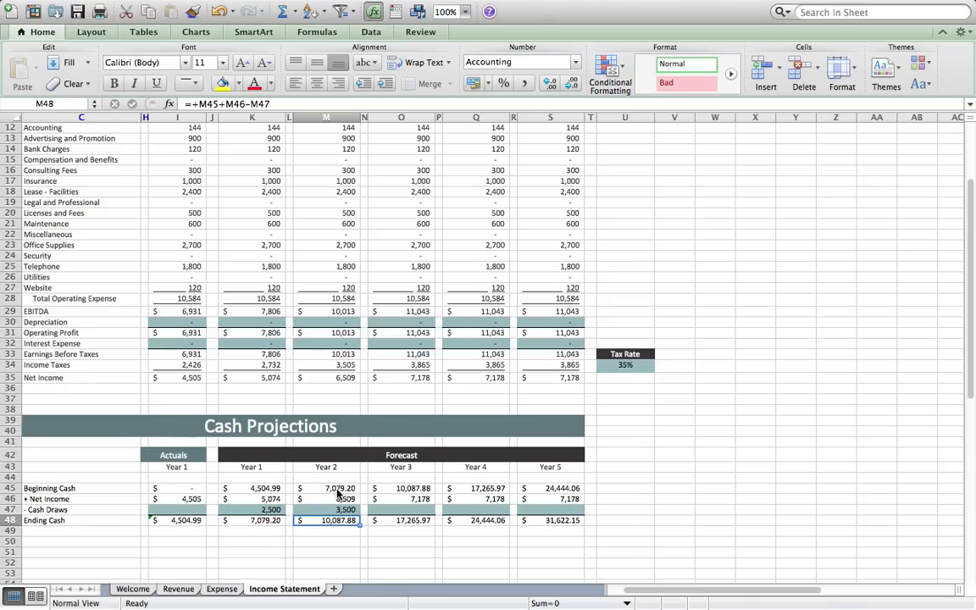
pyautogui.press('Up')
pyautogui.press('Right')
pyautogui.press('Right')
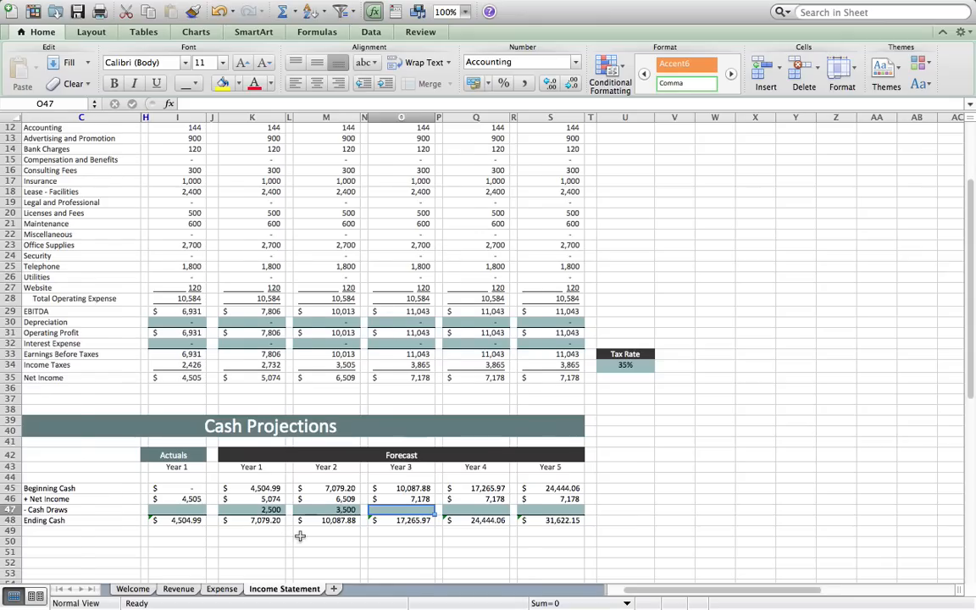
pyautogui.hscroll(-2, 292, 539)
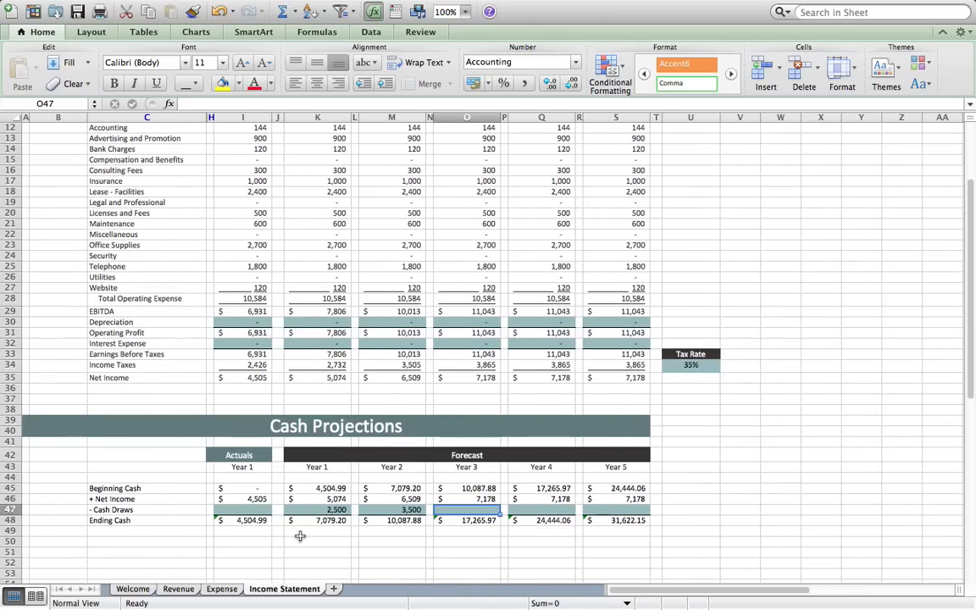
pyautogui.scroll(4, 356, 454)
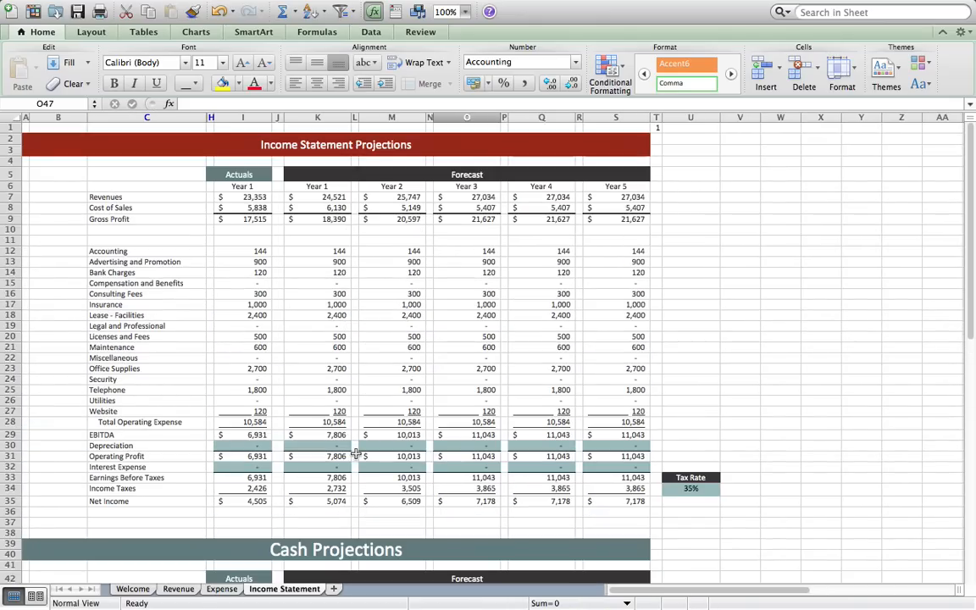
# - Reset the Income Statement flag cell T1 to 0
pyautogui.click(659, 128)
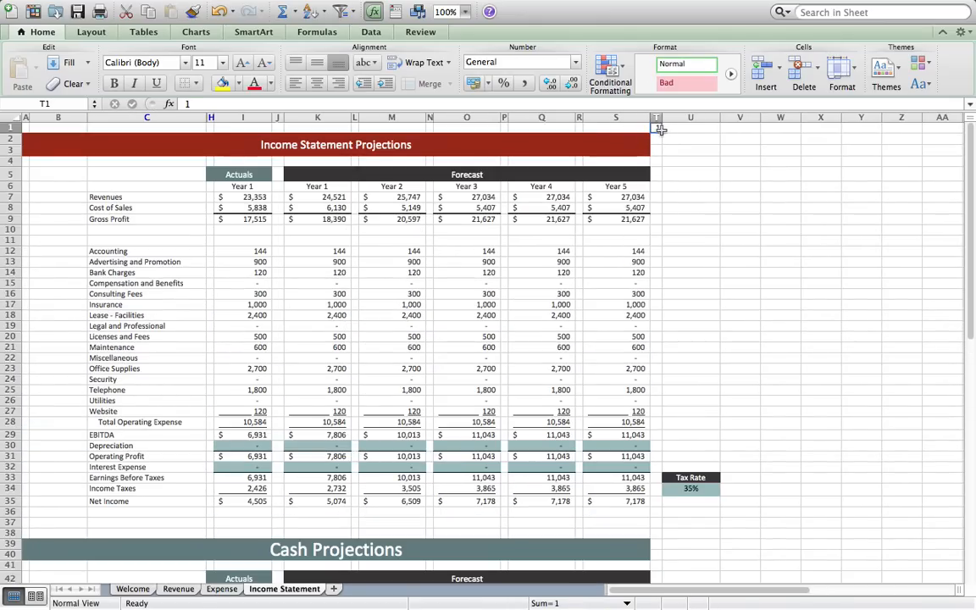
pyautogui.write('0')
pyautogui.press('Return')
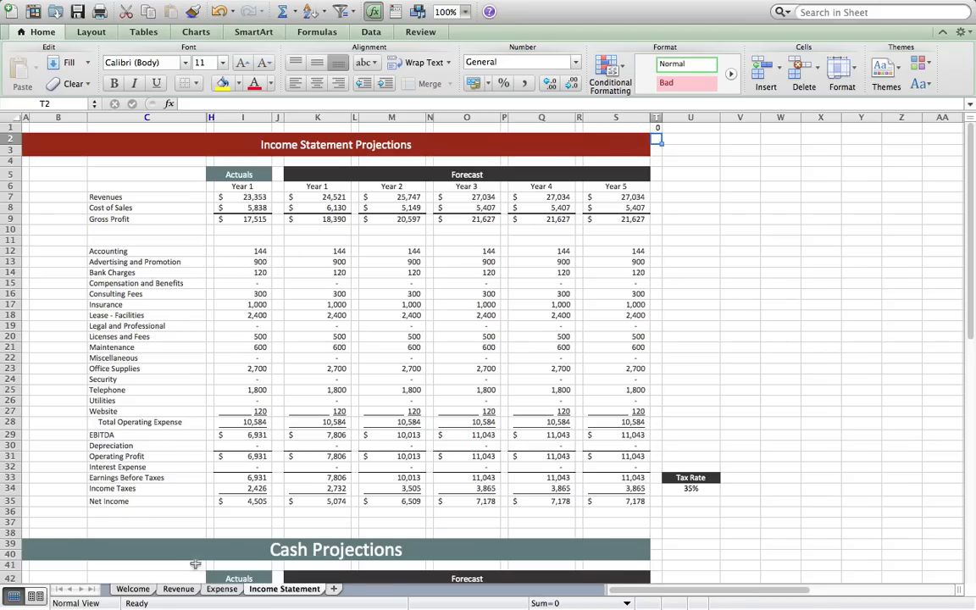
pyautogui.click(179, 588)
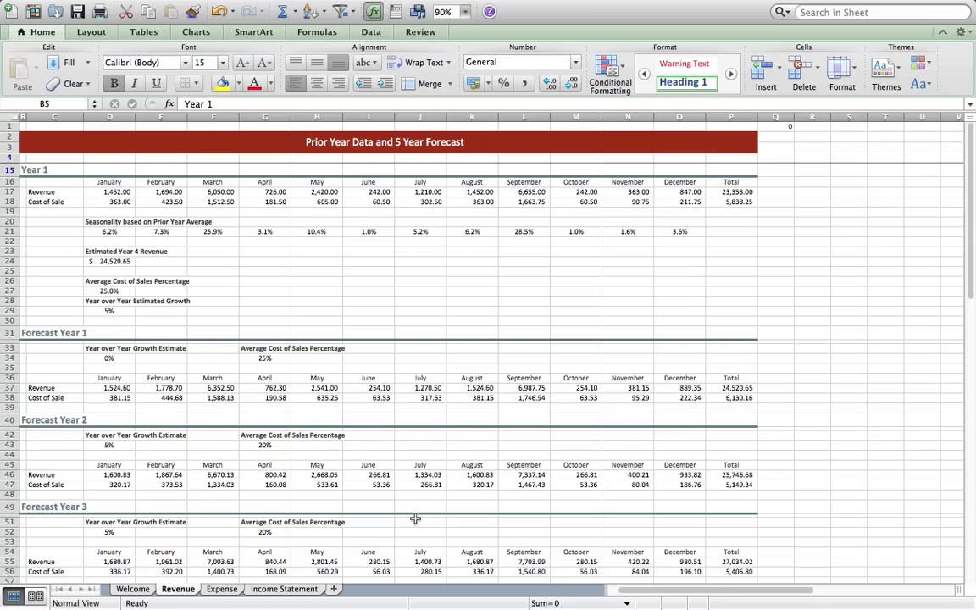
pyautogui.click(222, 589)
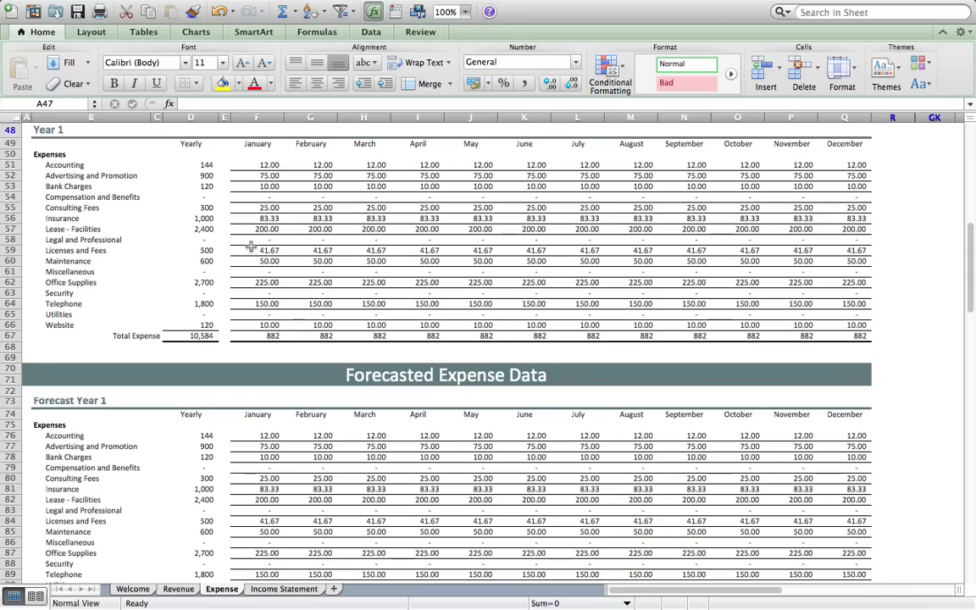
pyautogui.click(279, 589)
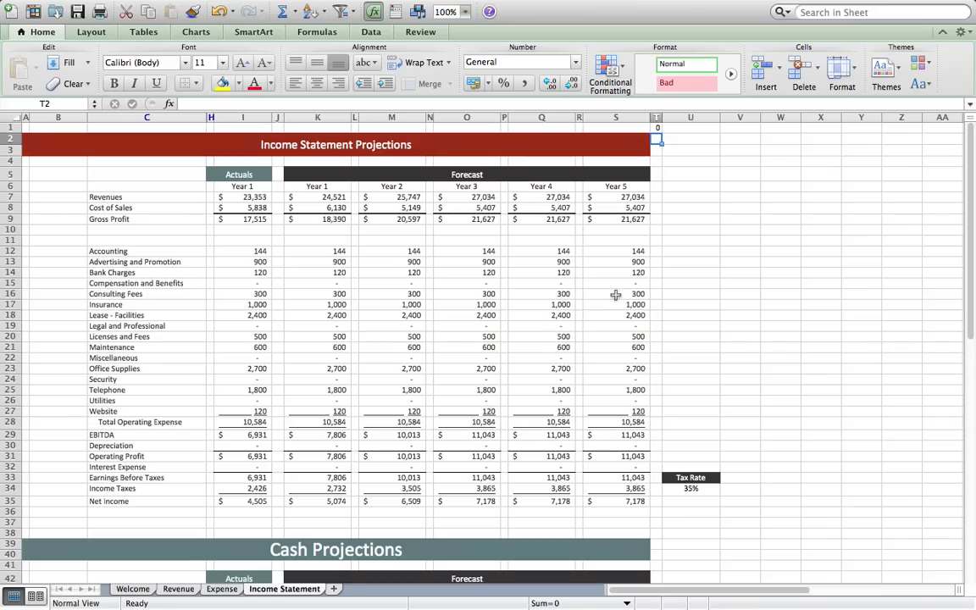
pyautogui.click(728, 211)
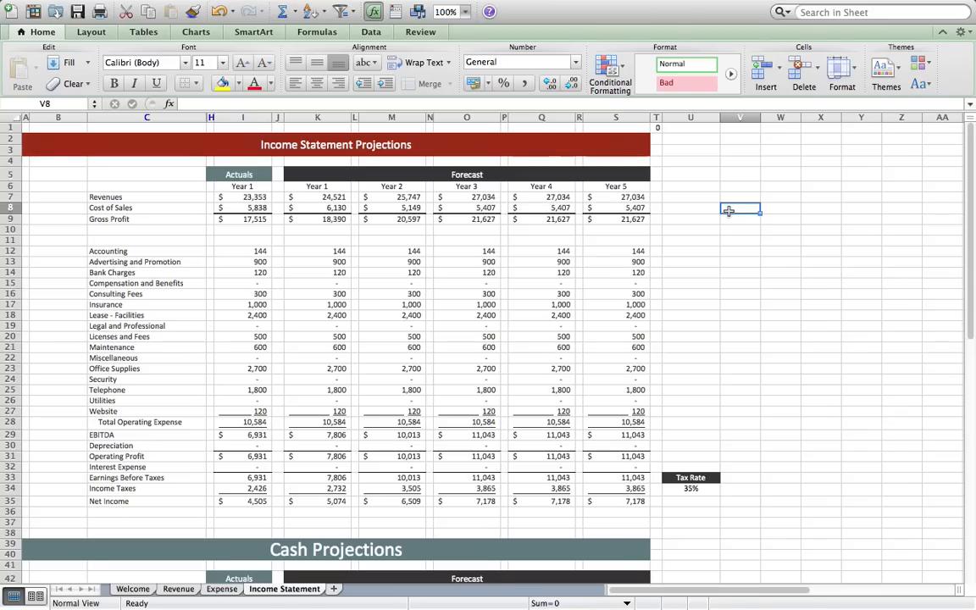
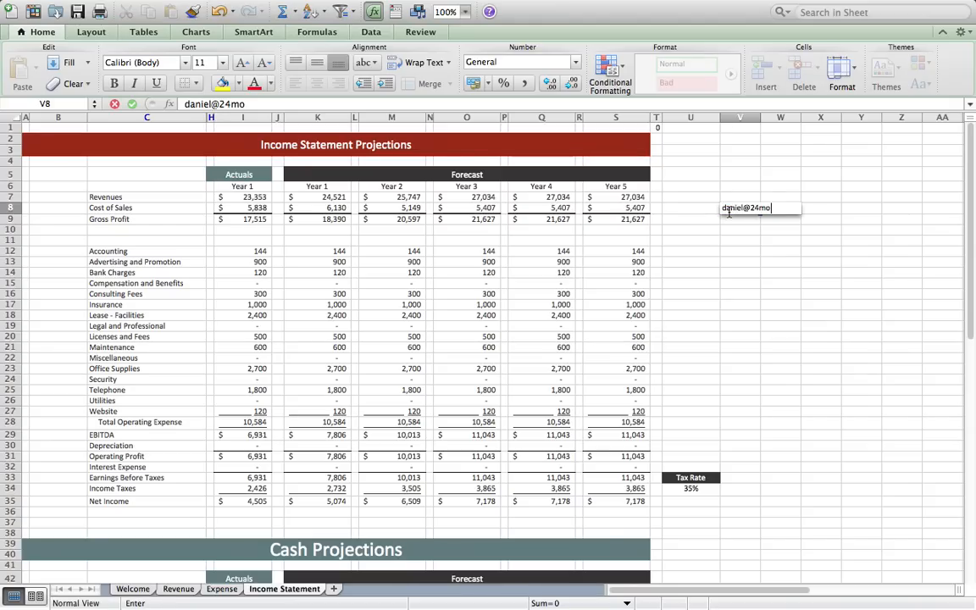
# - Enter the contact's e-mail address in cell V8 as a mailto link
pyautogui.press('Return')
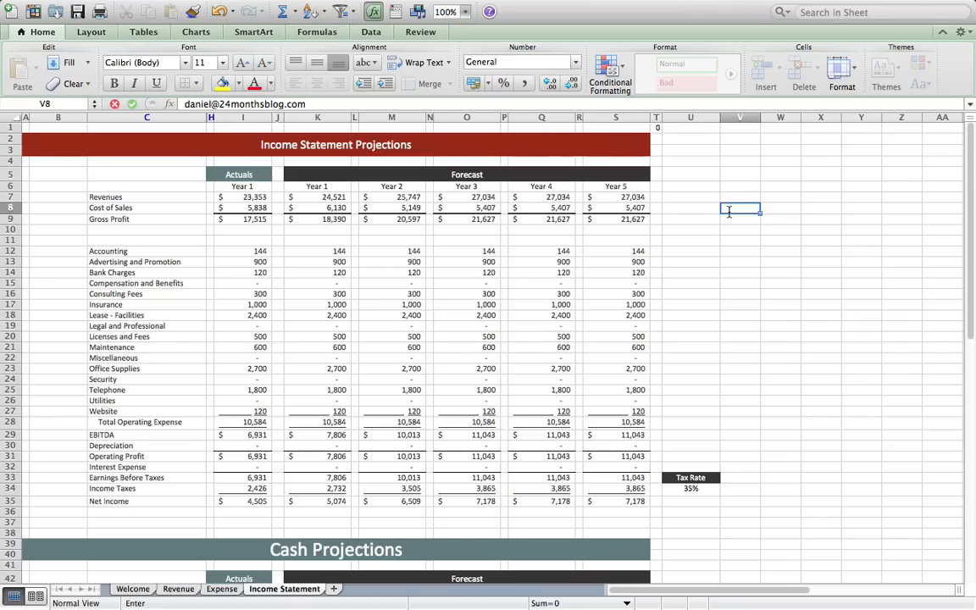